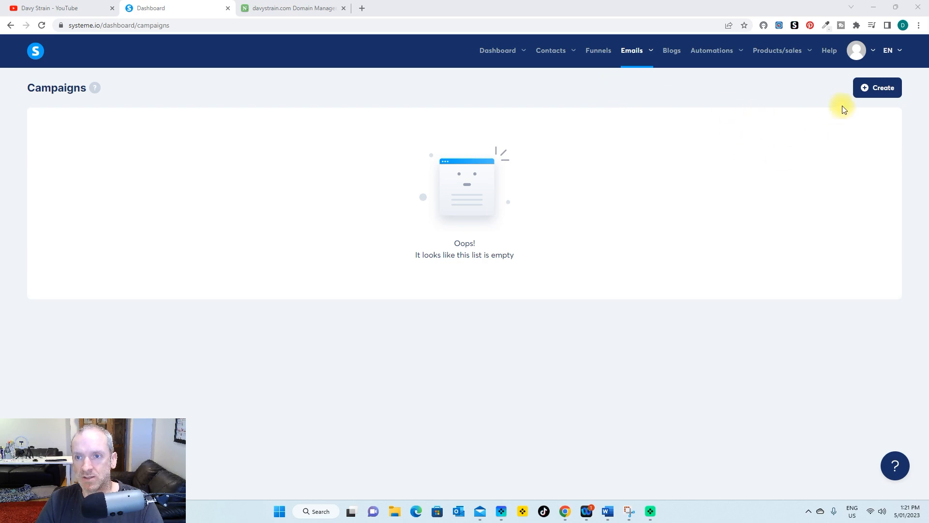
Create a new email campaign named Demo
left_click(873, 95)
left_click(383, 236)
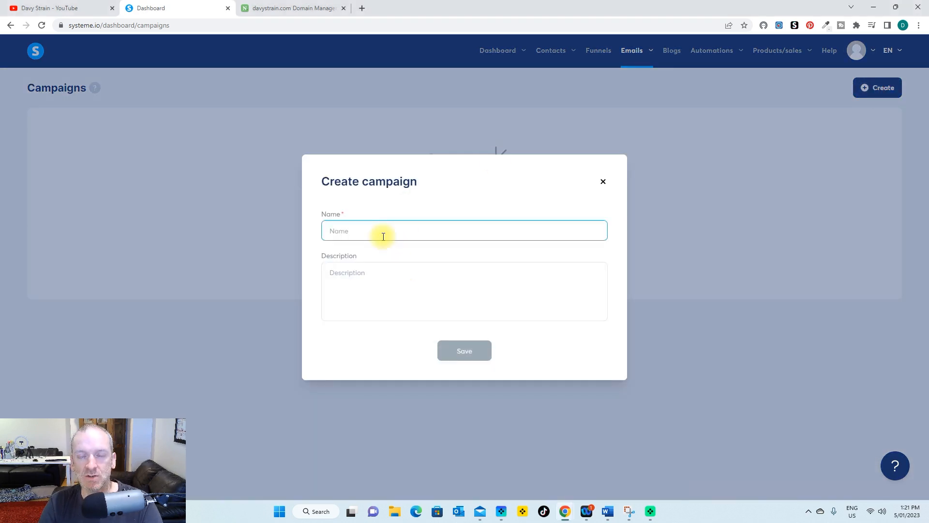
type("Demo")
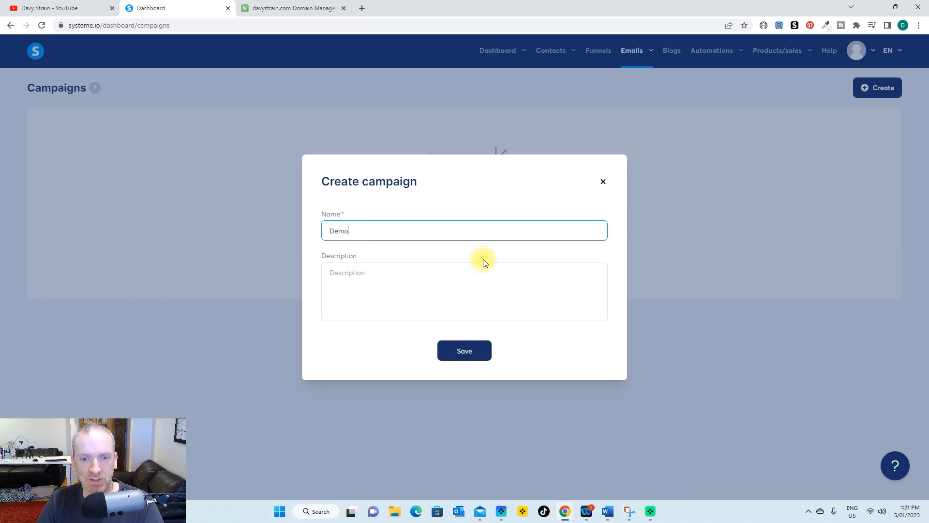
left_click(465, 351)
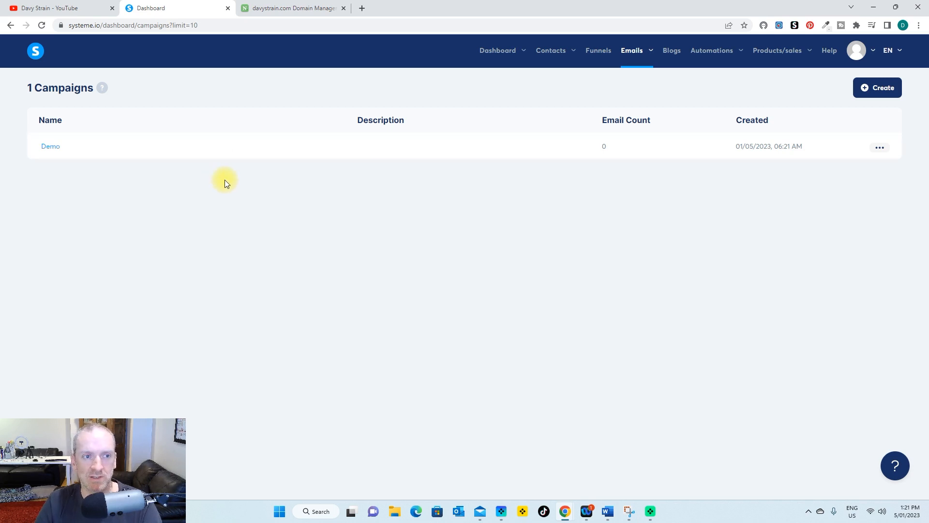
Start a new email in the Demo campaign and copy its prefilled sender email address
left_click(54, 147)
left_click(861, 89)
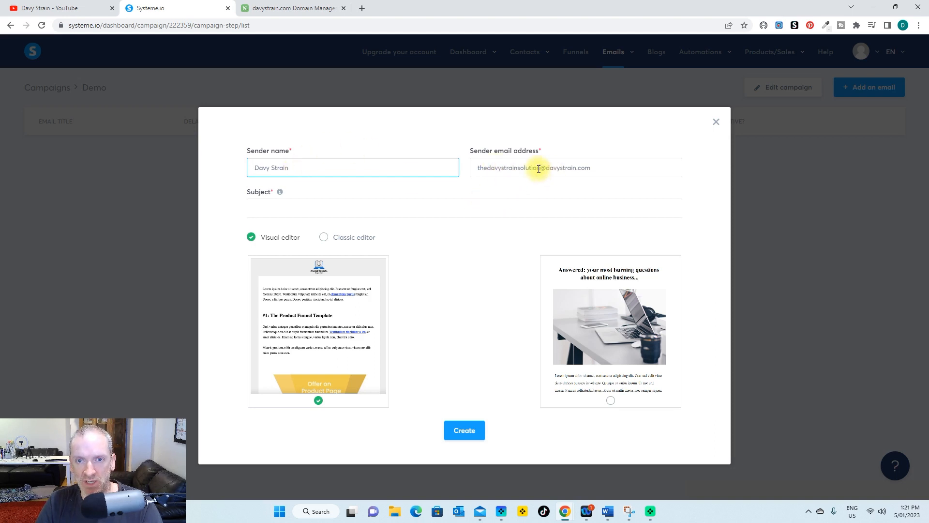
left_click(564, 166)
left_click_drag(564, 165, 463, 173)
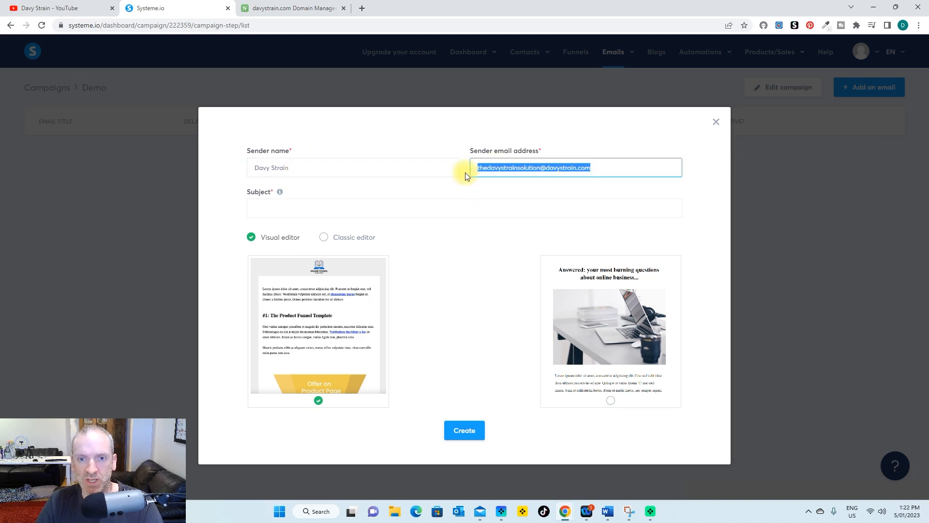
right_click(526, 167)
left_click(553, 191)
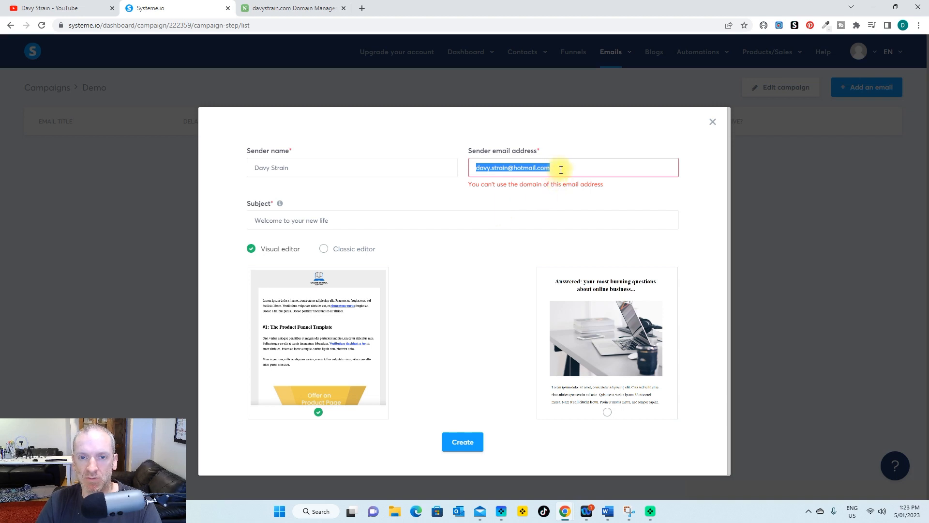
Create the campaign email with the copied address as the sender email and the Classic editor as its editor
right_click(520, 167)
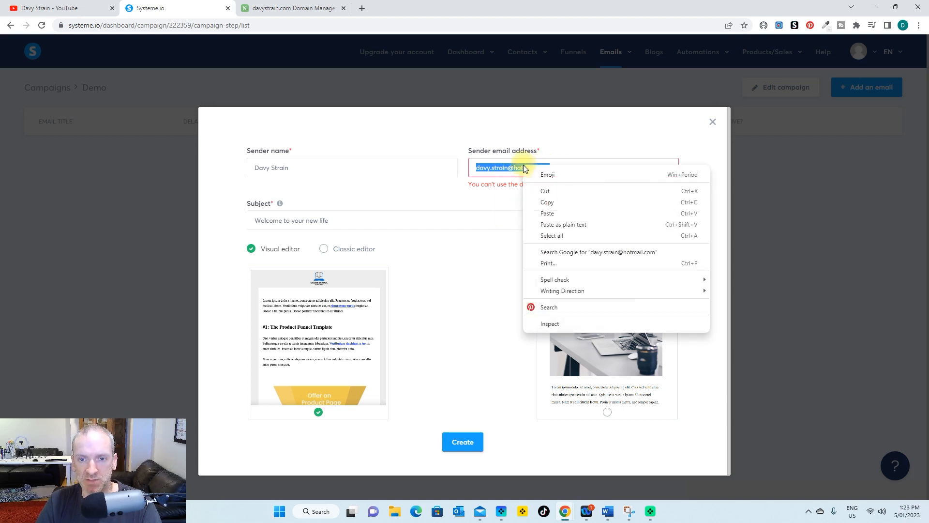
left_click(564, 211)
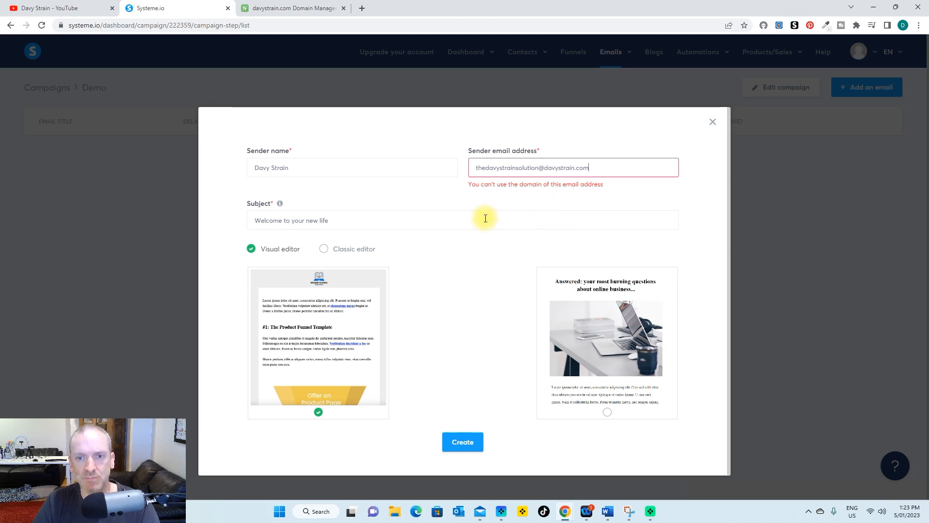
left_click(461, 443)
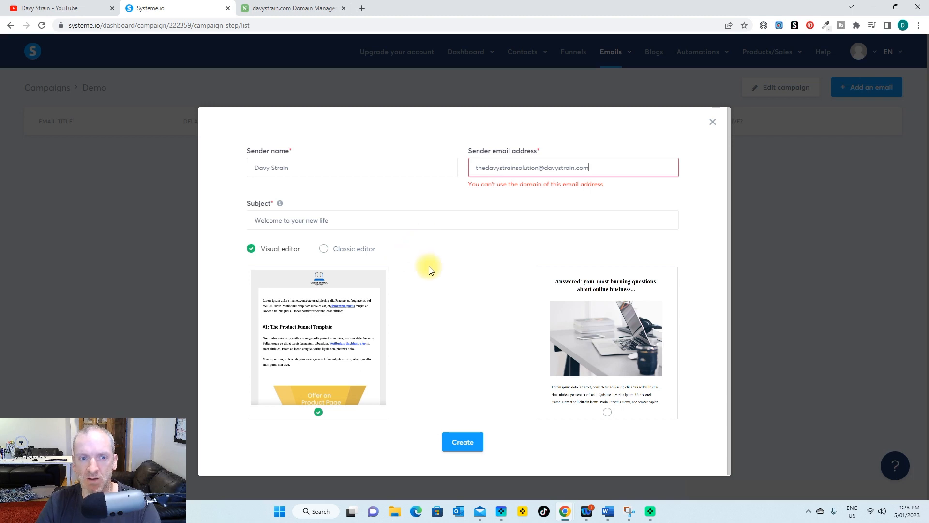
left_click(324, 252)
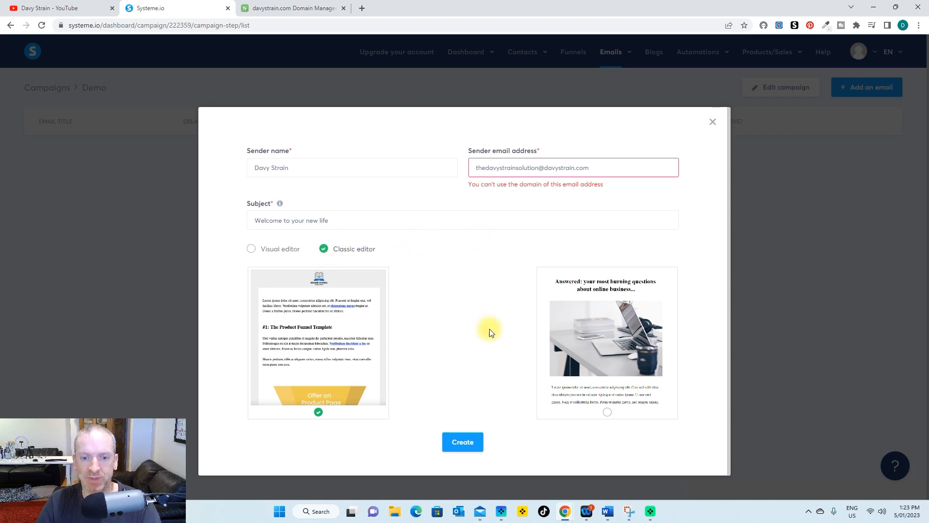
left_click(465, 447)
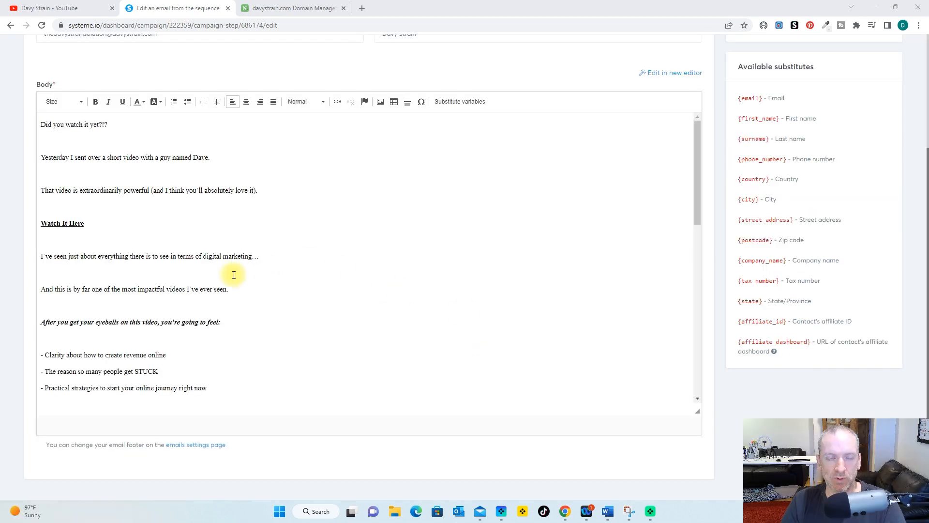
Insert a new line above "Did you watch it yet?!?" in the email body and begin it with "Hi"
scroll(203, 247, "up", 3)
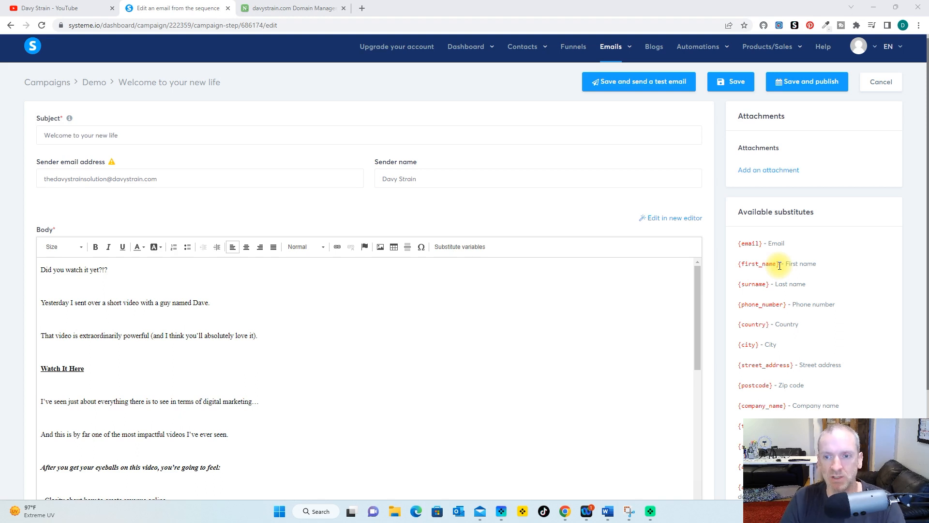
left_click(41, 271)
key("Return")
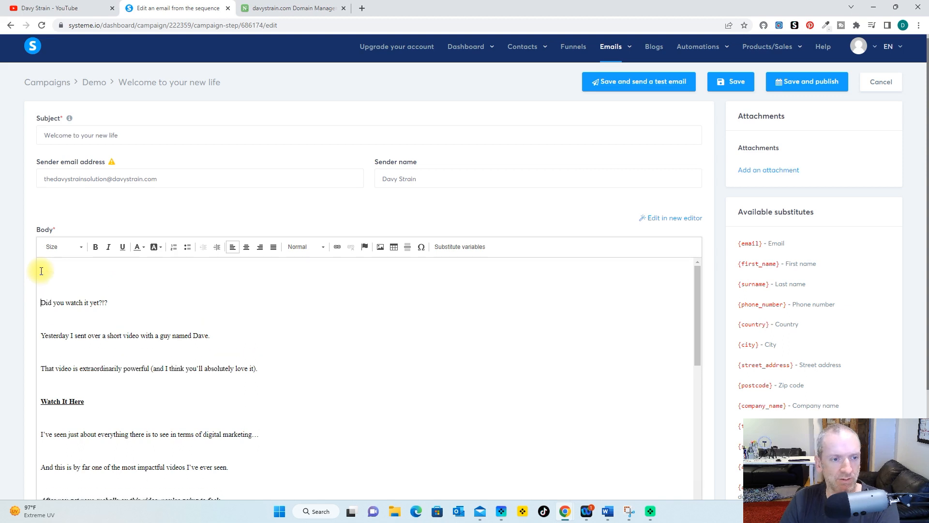
key("Delete")
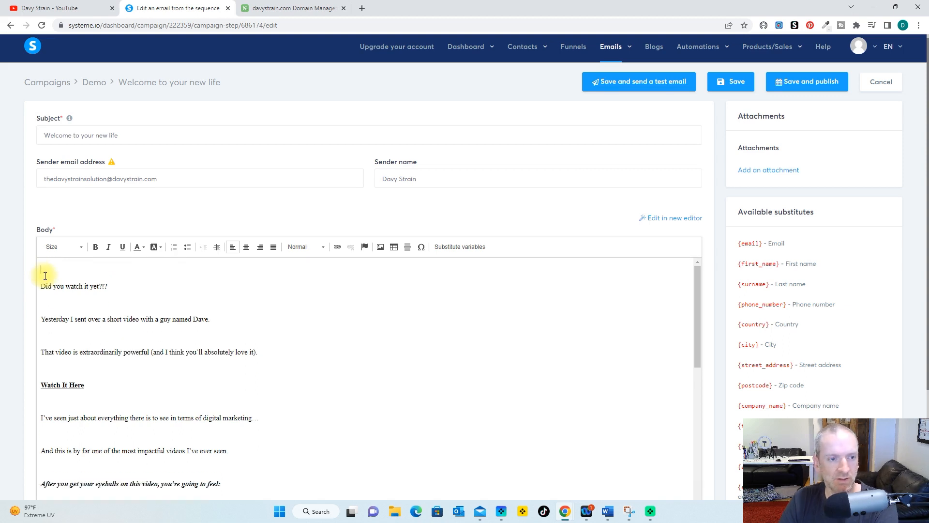
type("Hi")
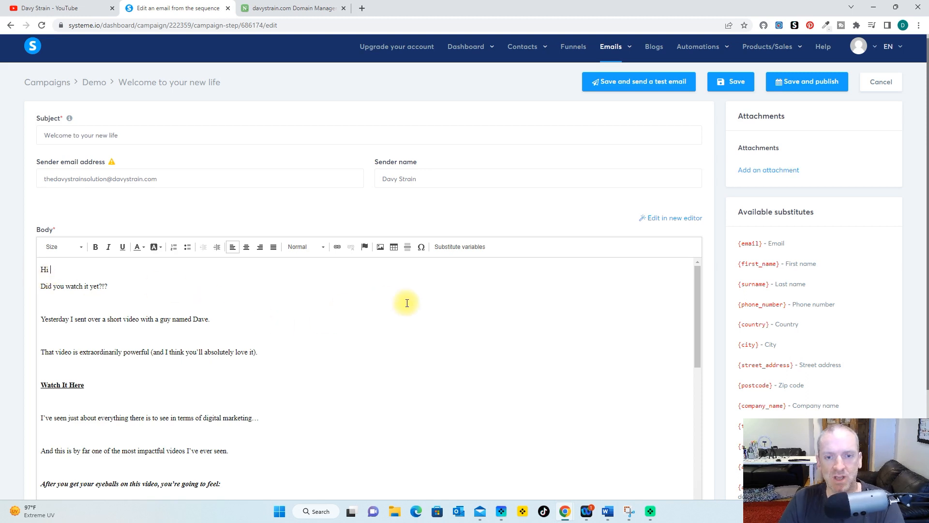
Complete the greeting with the First name substitute variable and a comma, and add a blank line below it
left_click(459, 248)
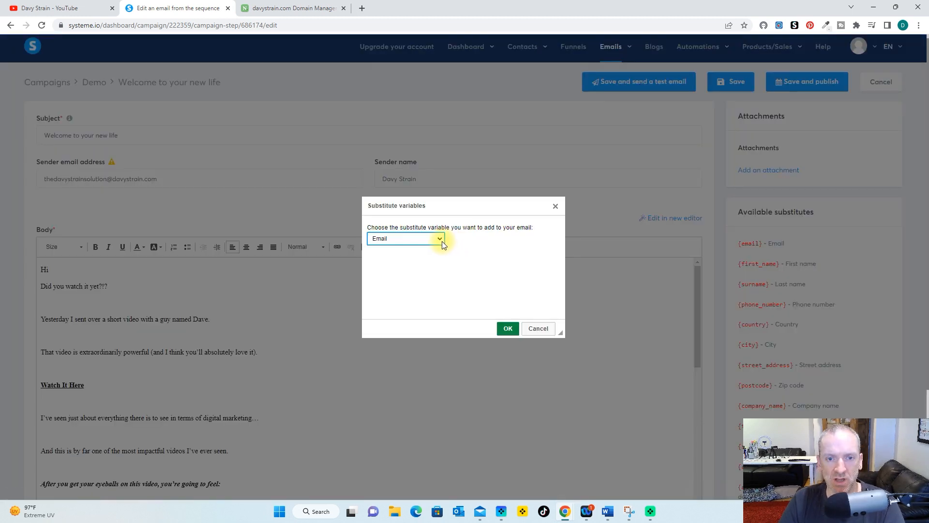
left_click(441, 240)
left_click(421, 256)
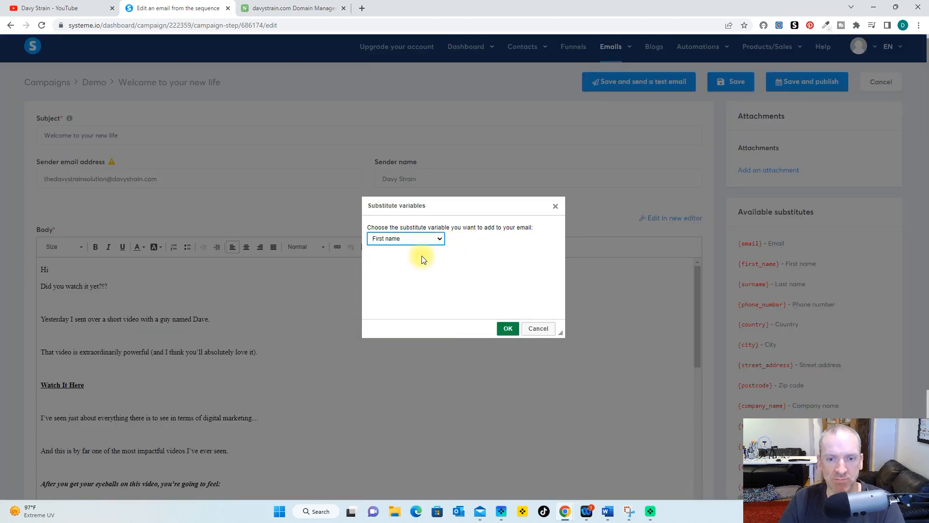
left_click(508, 328)
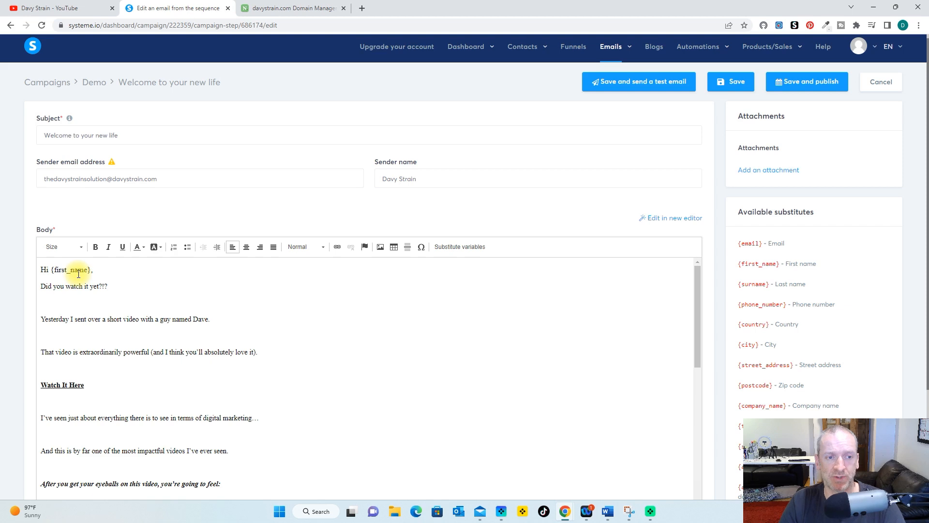
key("Return")
Link the "Watch It Here" text in the email body to the copied challenge enrolment URL
scroll(145, 242, "down", 3)
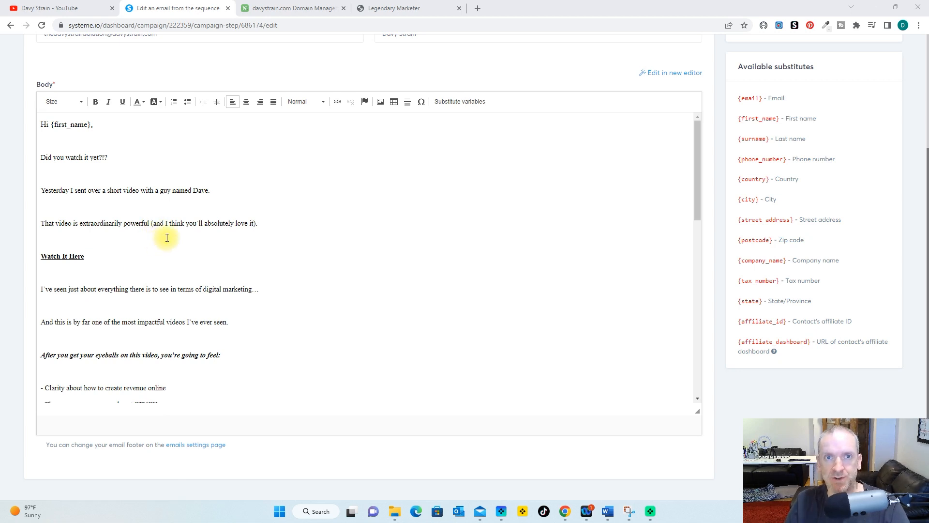
left_click_drag(91, 259, 41, 257)
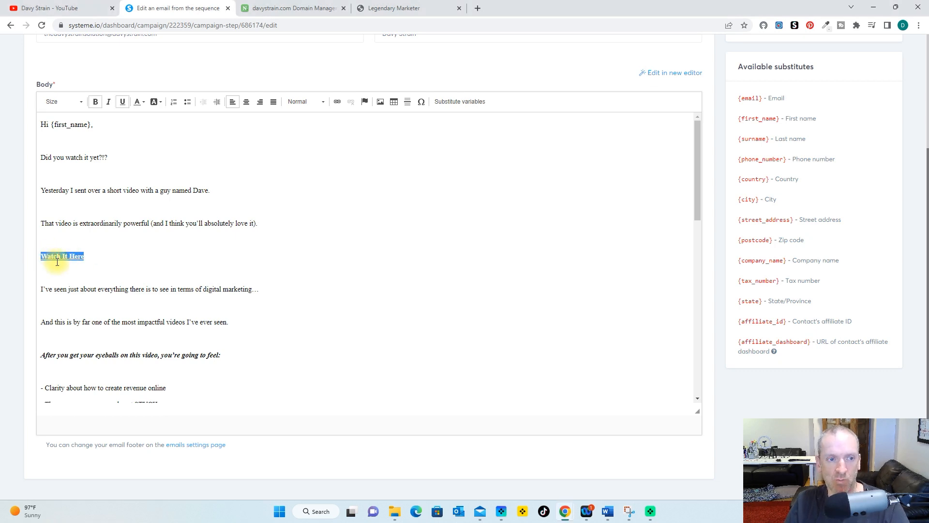
left_click(337, 103)
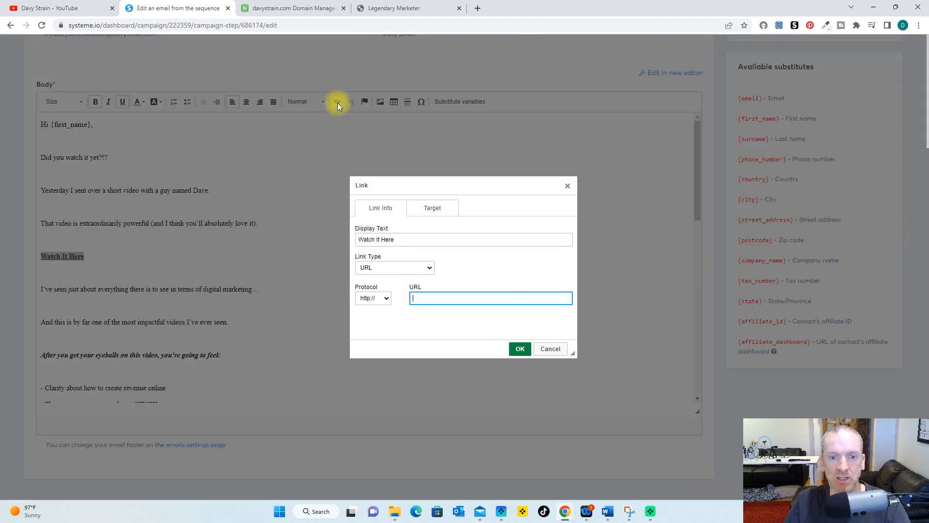
right_click(420, 297)
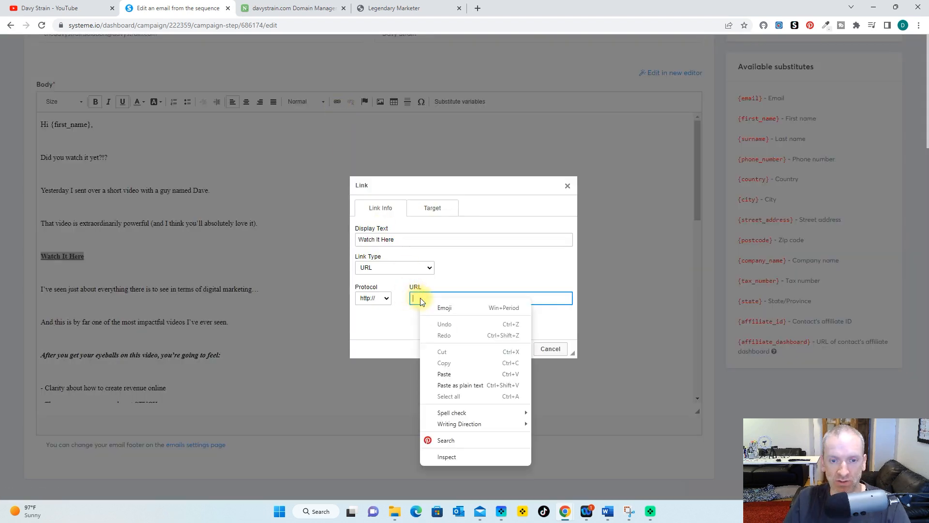
left_click(443, 369)
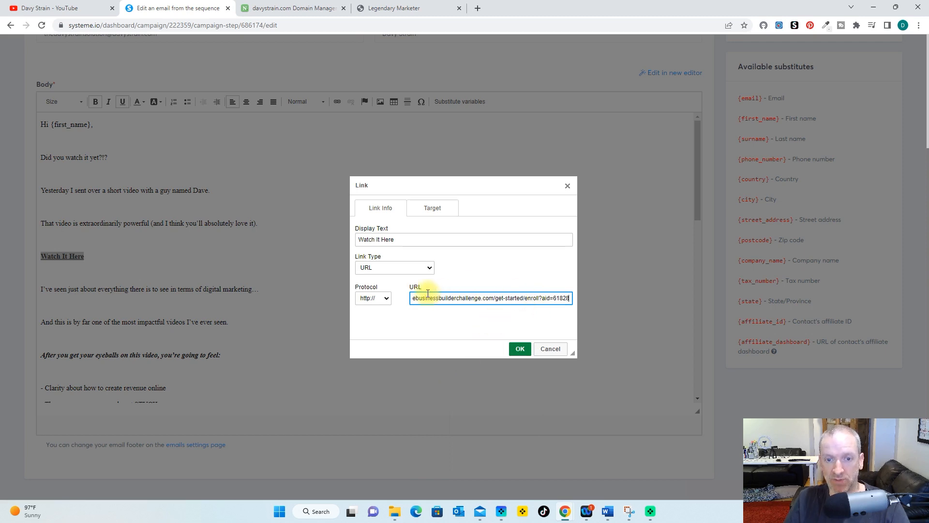
left_click(519, 350)
left_click(103, 276)
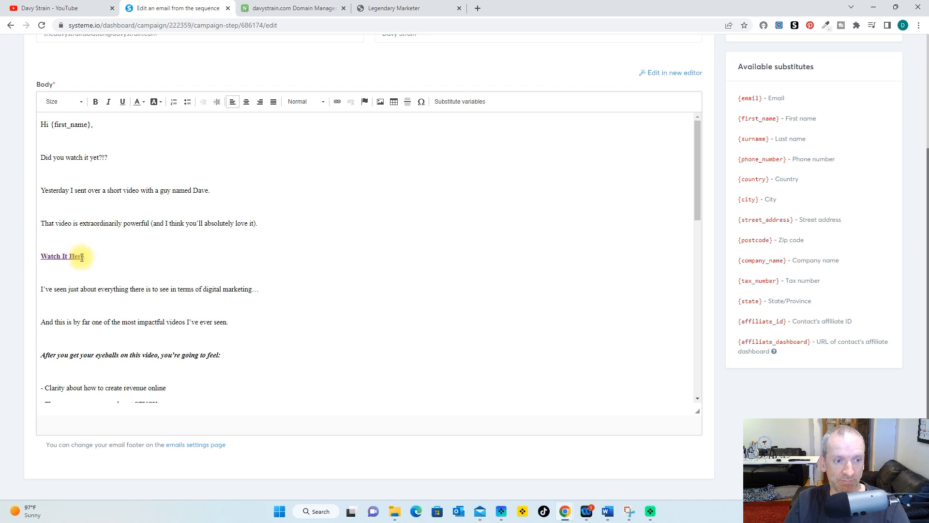
Paste the copied sign-off with photo, Facebook group link and whitelist request below the closing line "It's your time."
scroll(291, 274, "down", 4)
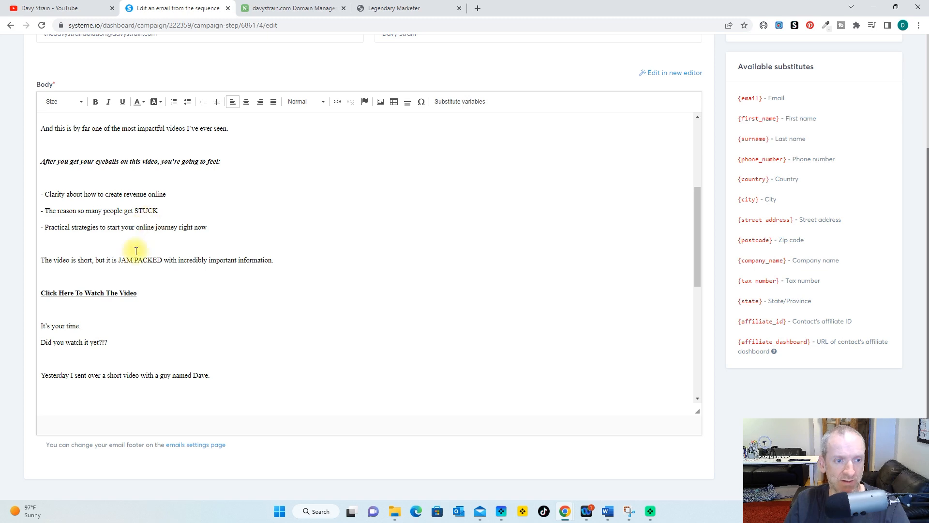
scroll(213, 297, "up", 1)
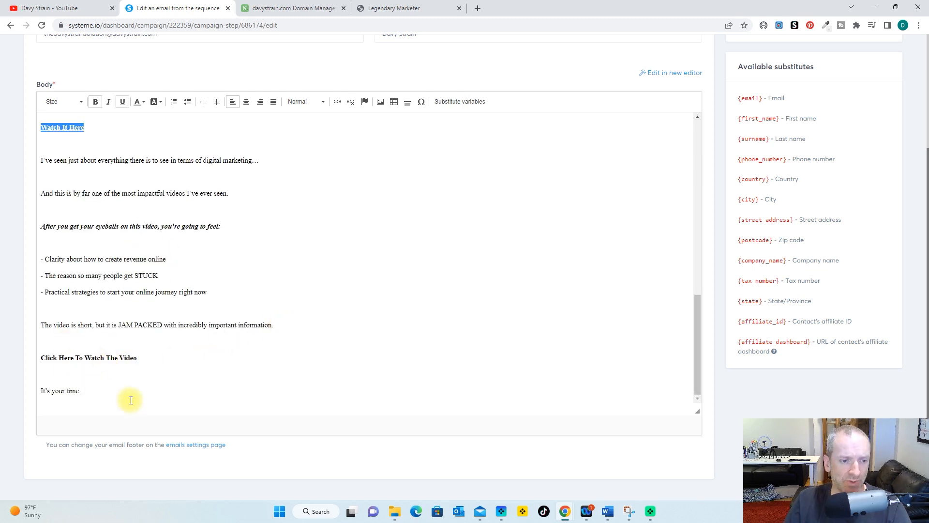
left_click(83, 389)
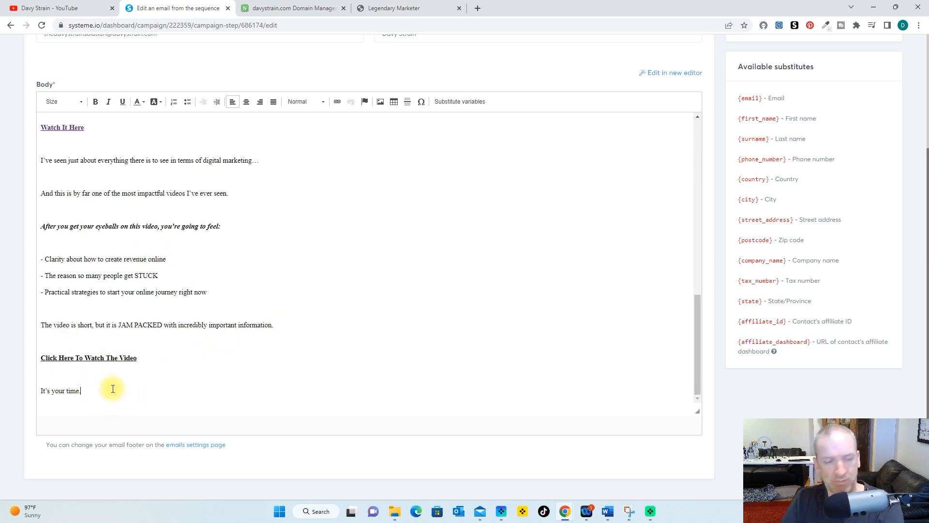
key("Return")
key("Return")
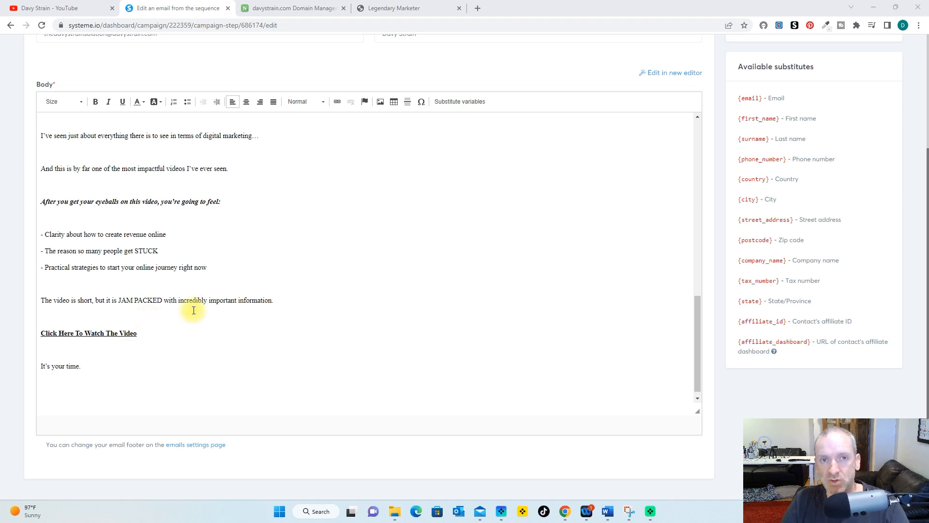
left_click(57, 386)
key("ctrl+v")
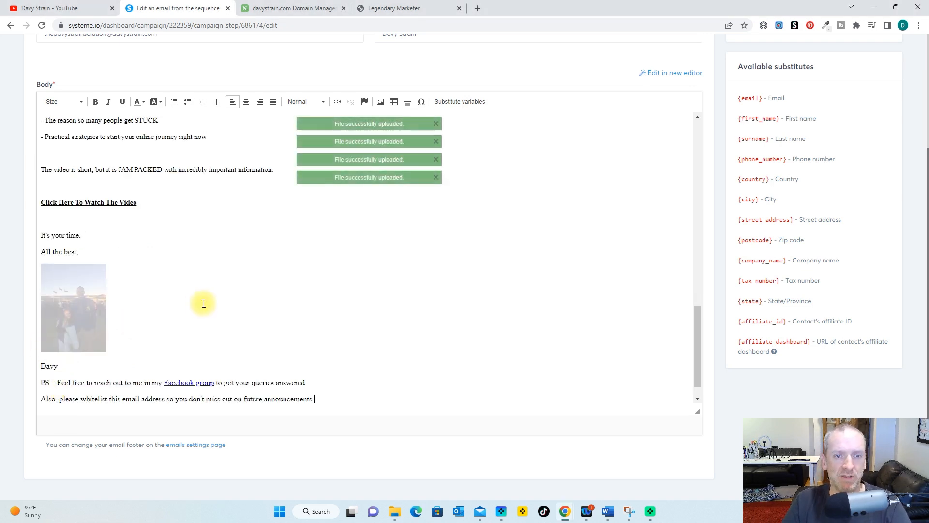
Check the web address behind the "Facebook group" link in the email's PS line
scroll(336, 280, "down", 2)
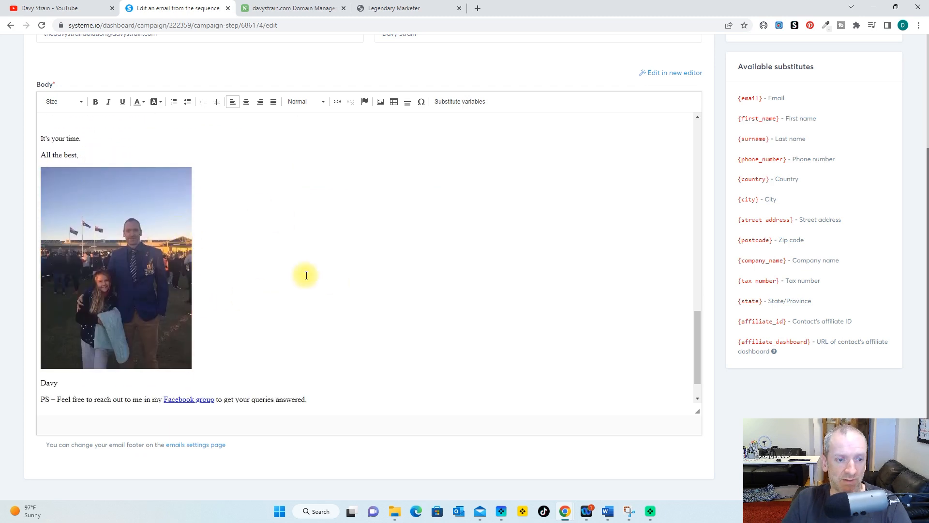
scroll(307, 275, "down", 1)
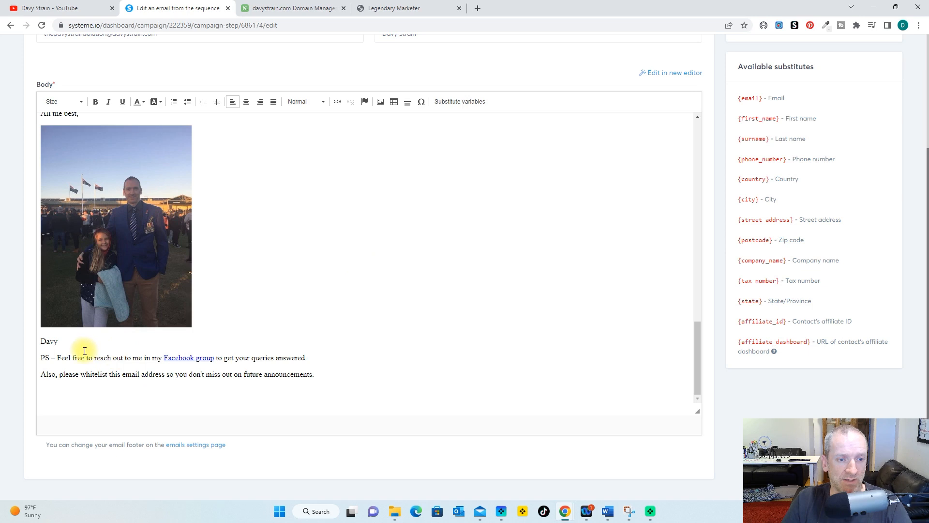
left_click(186, 356)
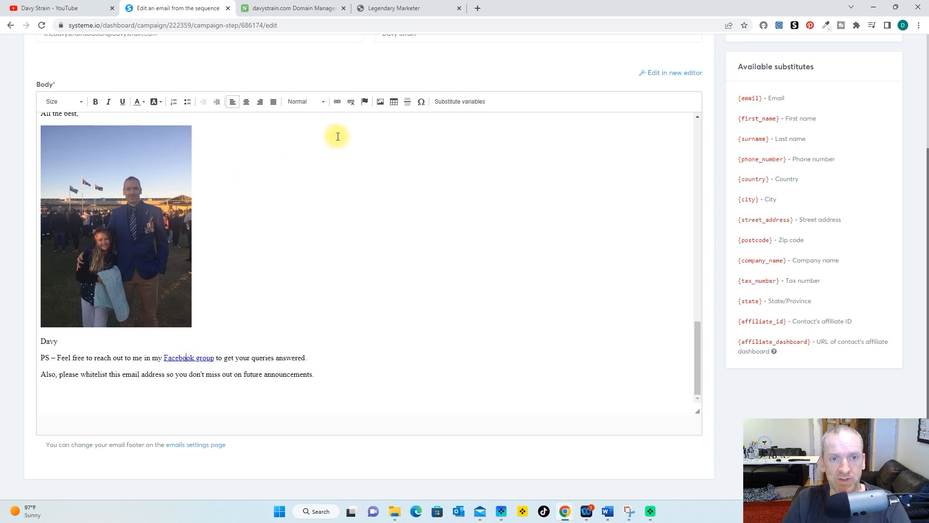
left_click(338, 105)
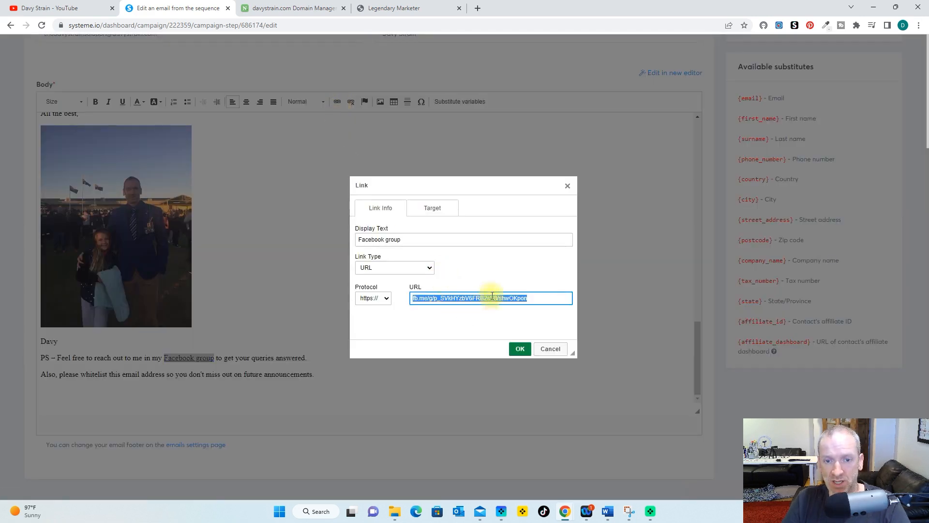
left_click(540, 297)
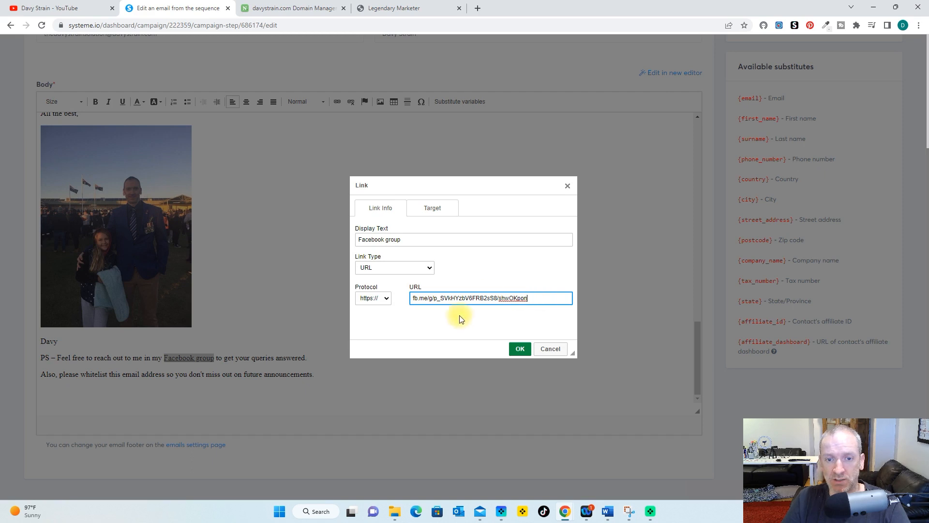
left_click(520, 350)
left_click(355, 352)
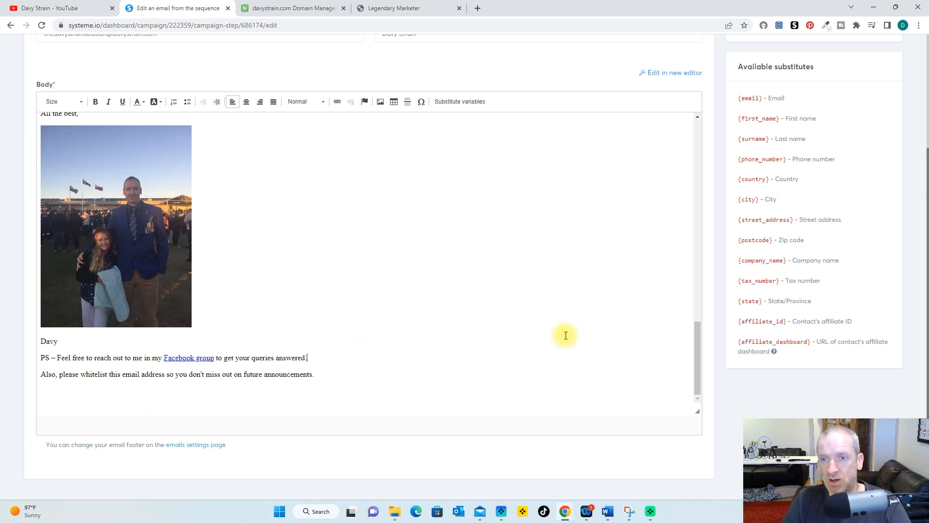
Save and publish the "Welcome to your new life" email with a sending delay of 1 minute
scroll(564, 334, "up", 20)
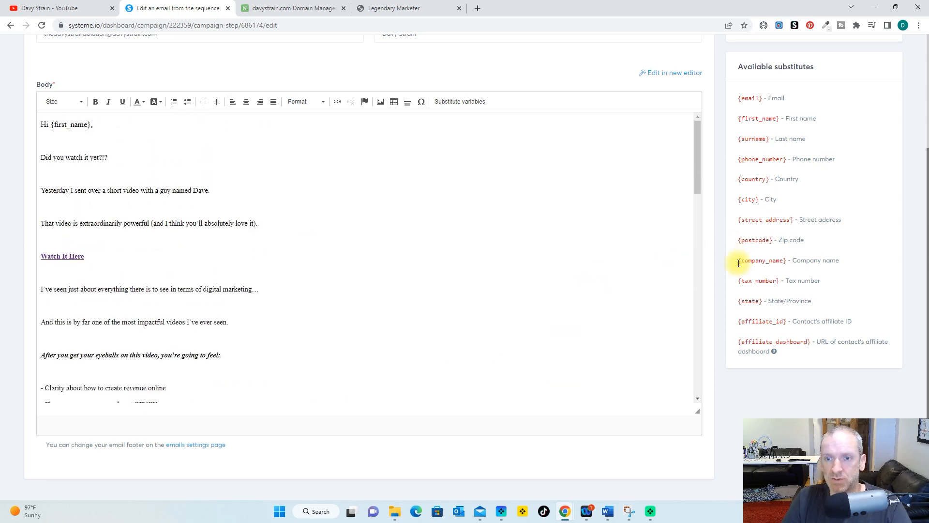
scroll(703, 260, "up", 3)
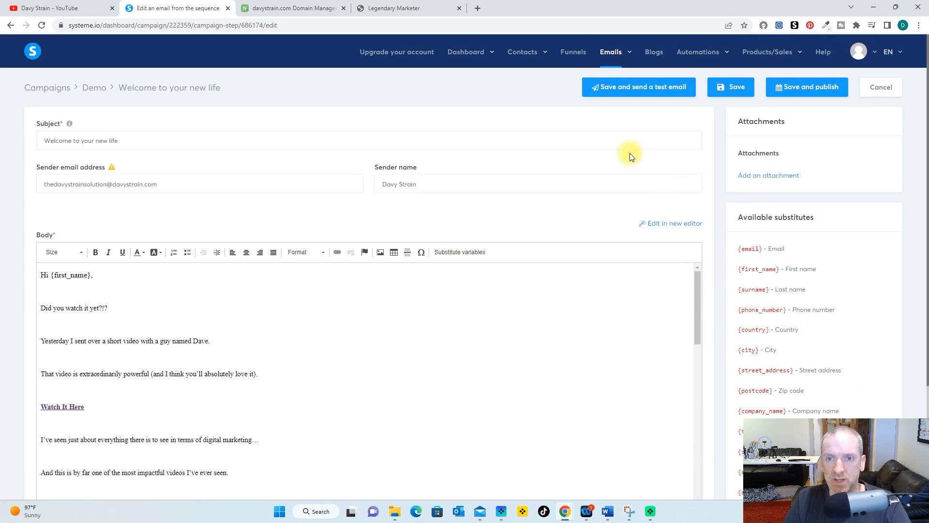
left_click(643, 92)
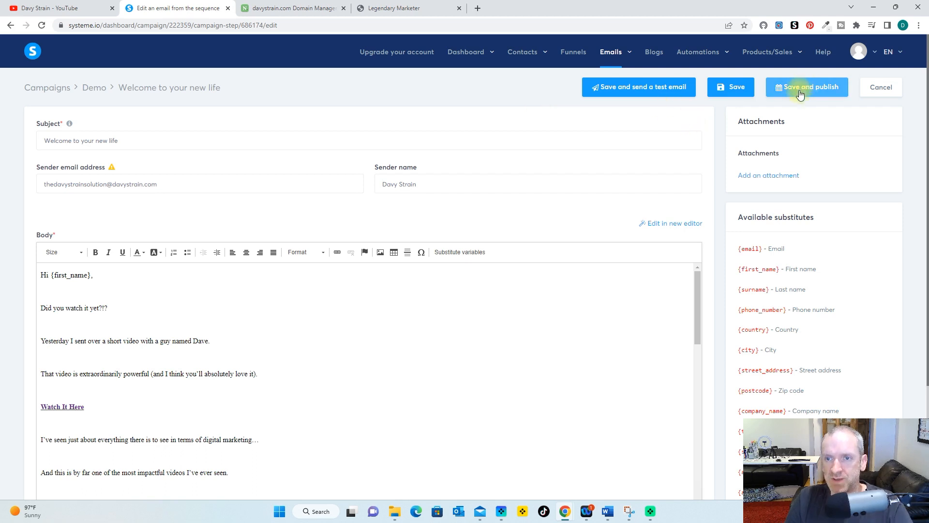
left_click(777, 88)
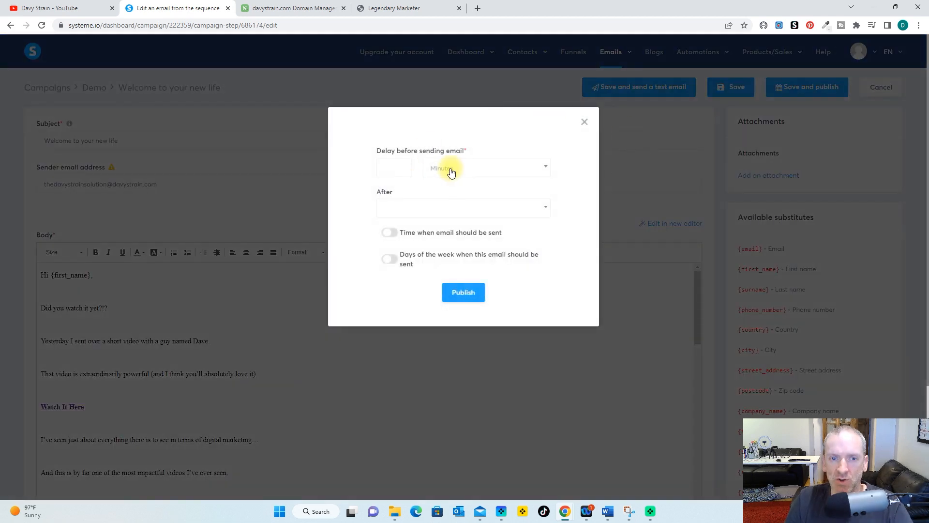
left_click(399, 164)
type("1")
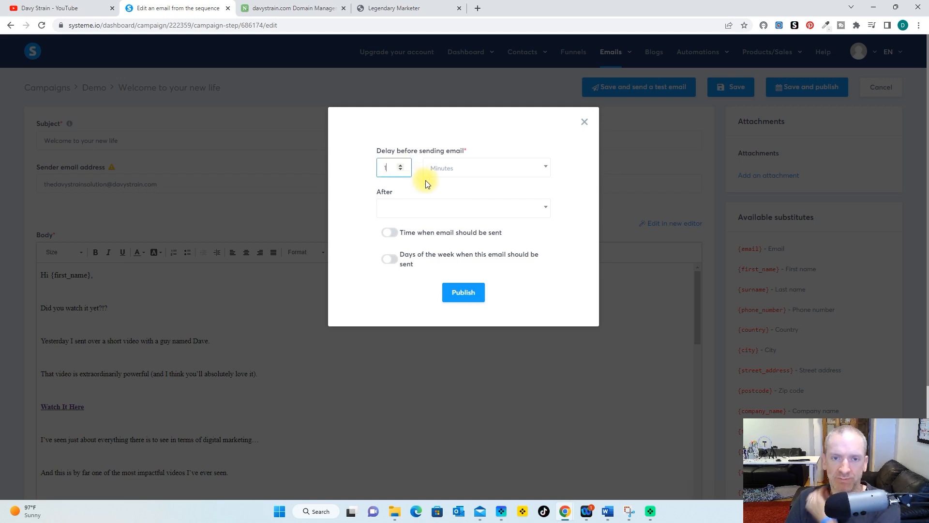
left_click(477, 188)
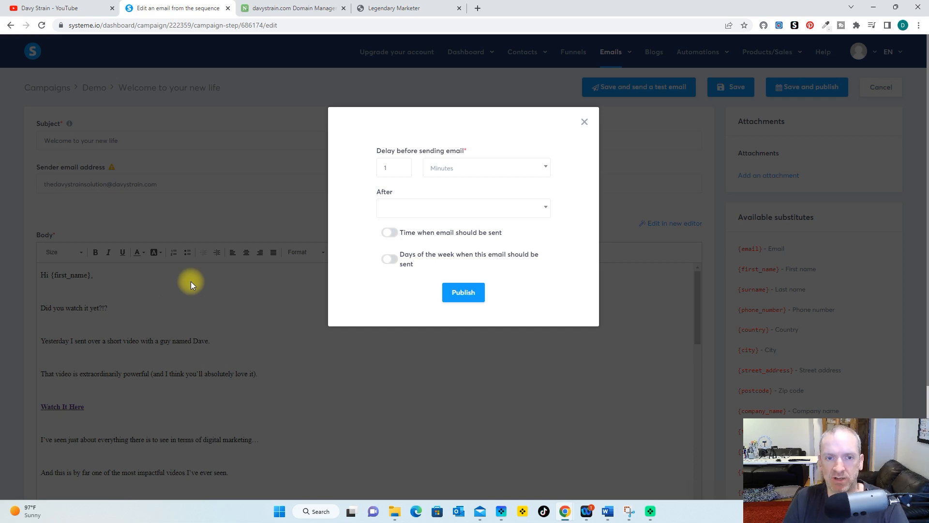
left_click(547, 217)
left_click(546, 208)
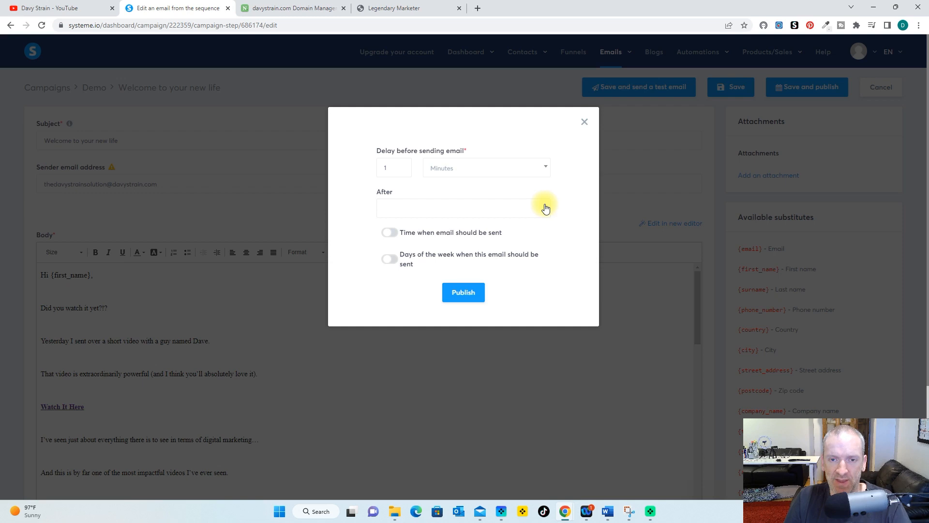
left_click(537, 209)
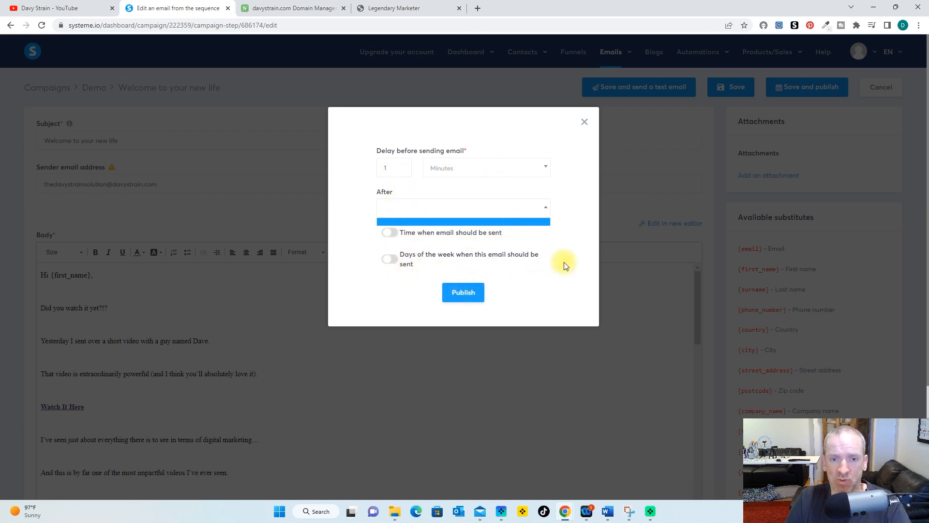
left_click(463, 292)
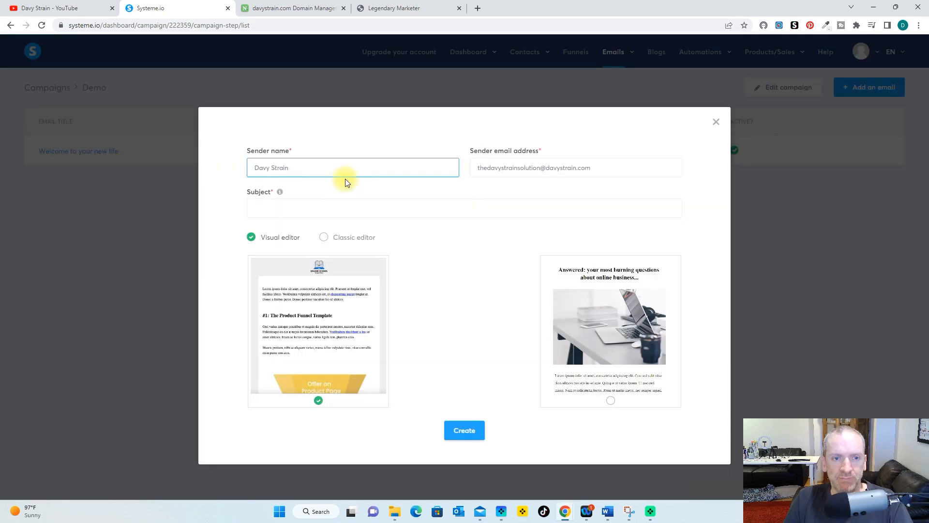
Add a second campaign email with the subject "Let me introduce myself", using the Classic editor
left_click(848, 90)
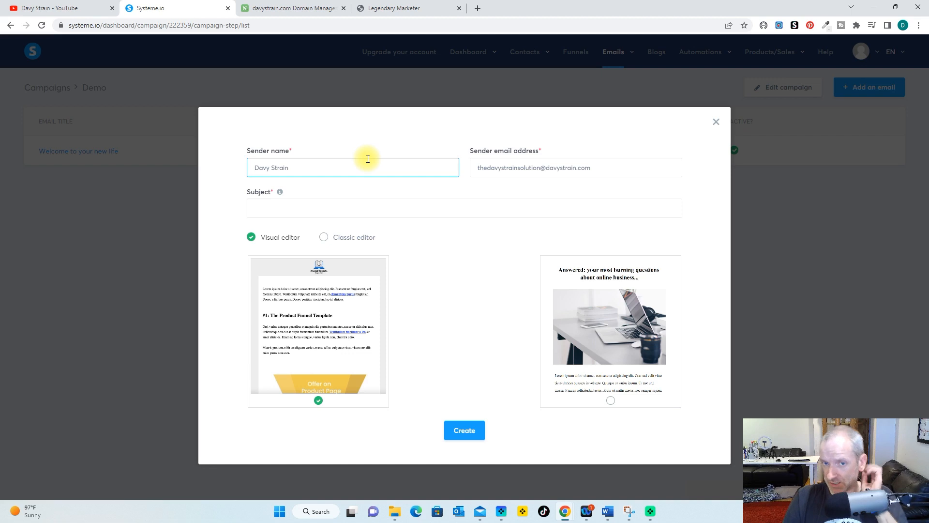
left_click(321, 208)
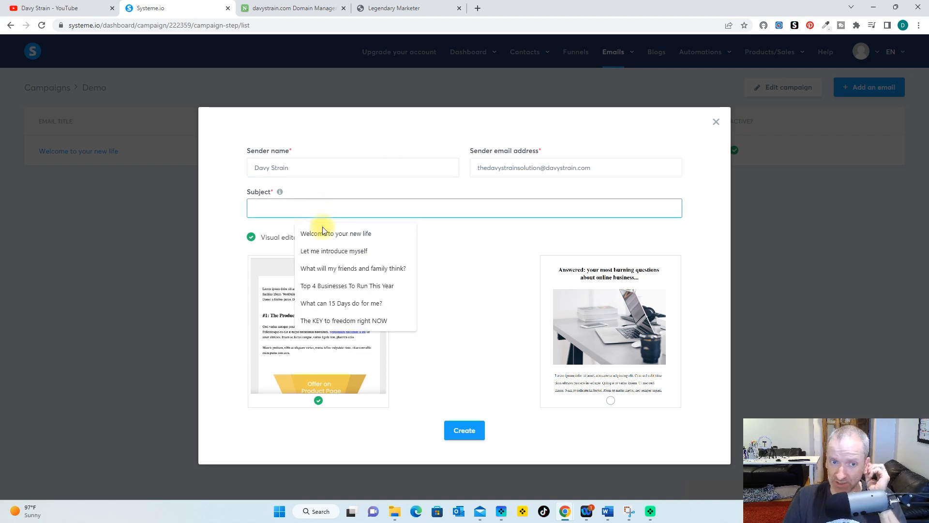
left_click(341, 252)
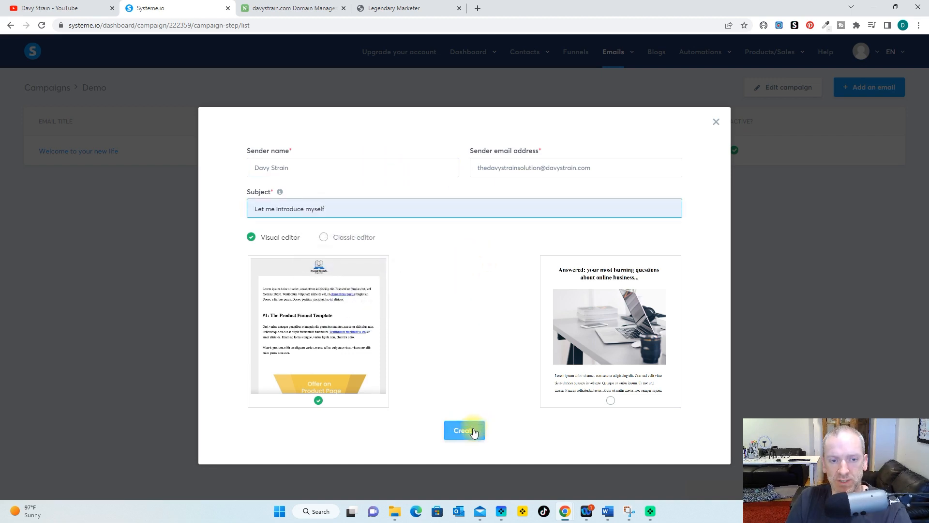
left_click(323, 237)
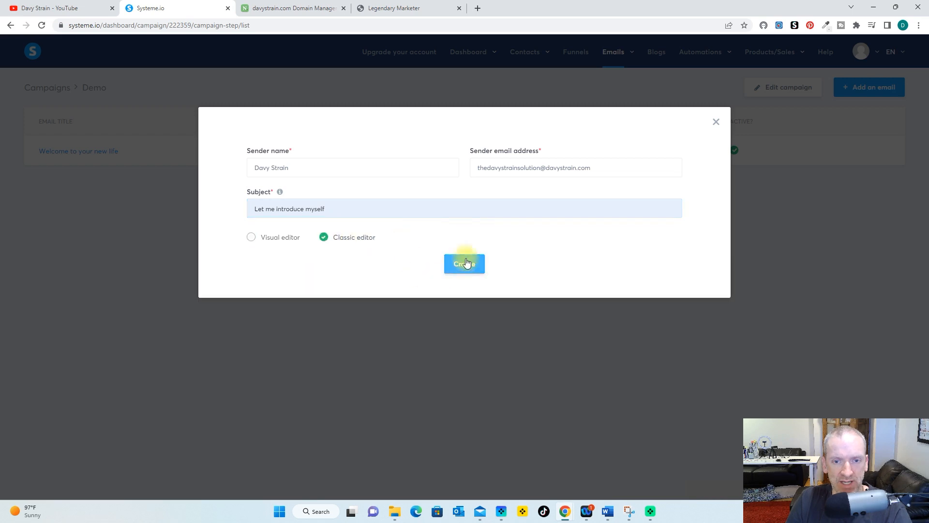
left_click(463, 263)
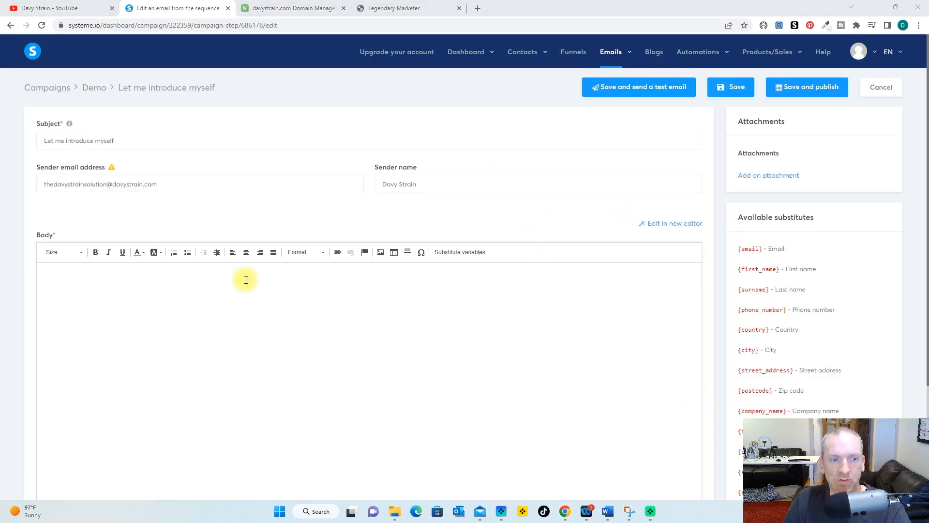
Paste the copied email text into the body and add a line starting with "Hi" above it
left_click(70, 279)
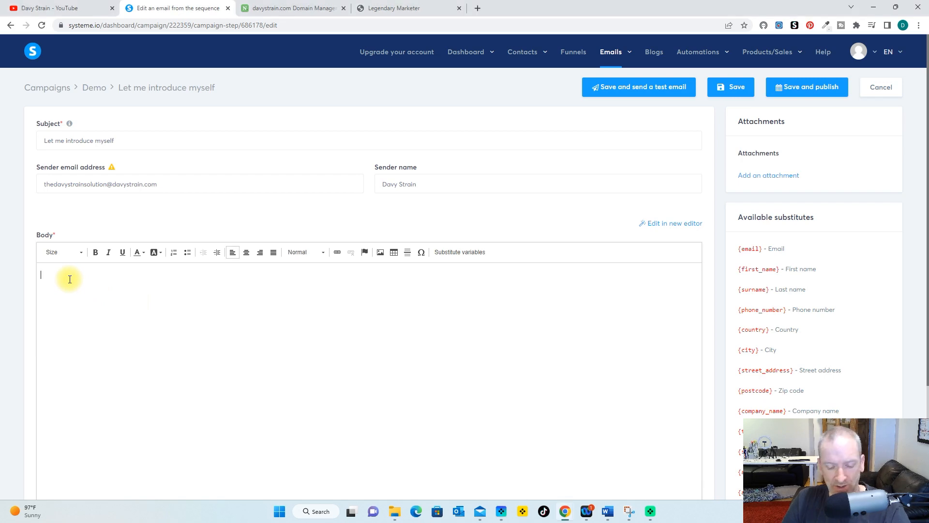
key("ctrl+v")
scroll(147, 314, "up", 5)
left_click(42, 221)
key("Return")
key("Up")
type("Hi")
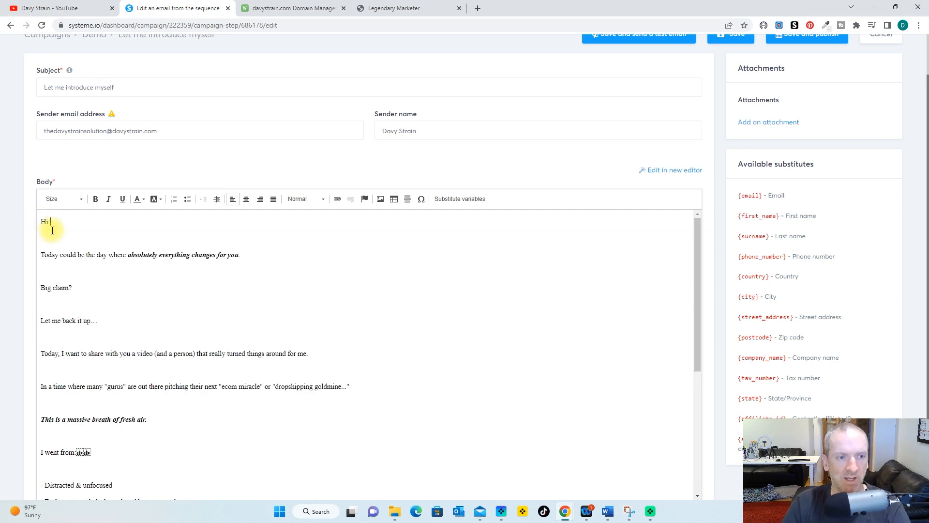
Complete the "Hi" greeting of the second email with the First name substitute variable and a comma
left_click(472, 197)
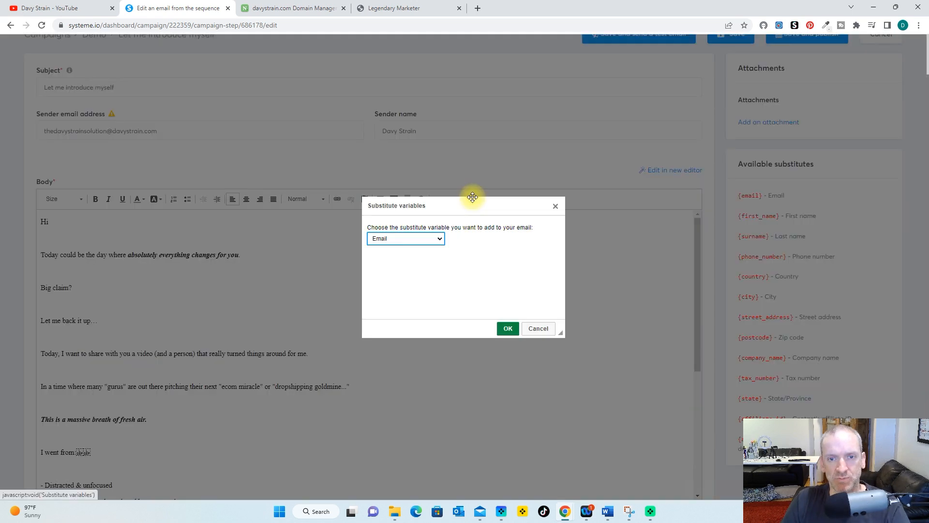
left_click(435, 240)
left_click(433, 251)
left_click(439, 242)
left_click(433, 255)
left_click(506, 328)
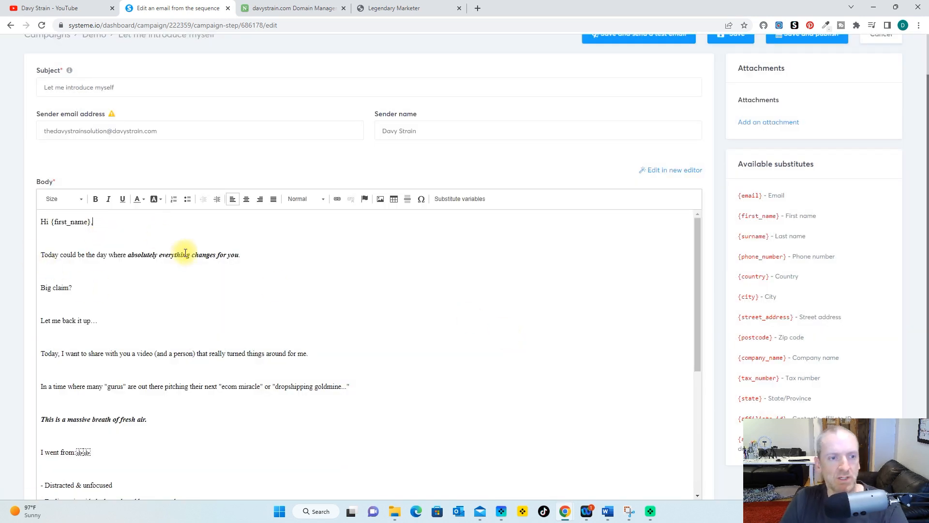
Paste the sign-off with photo, Facebook group link and whitelist request below "Watch the entire video and take action on what you learn!"
scroll(194, 322, "down", 3)
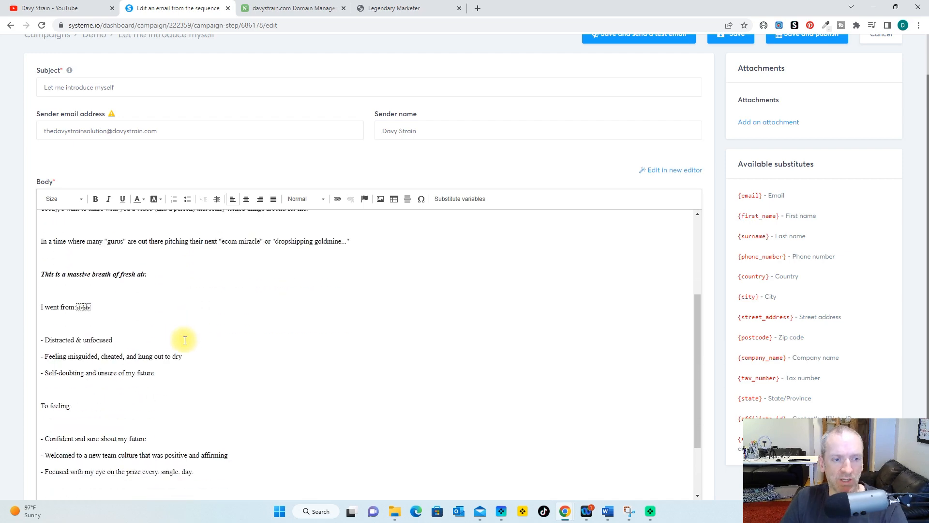
scroll(187, 333, "down", 2)
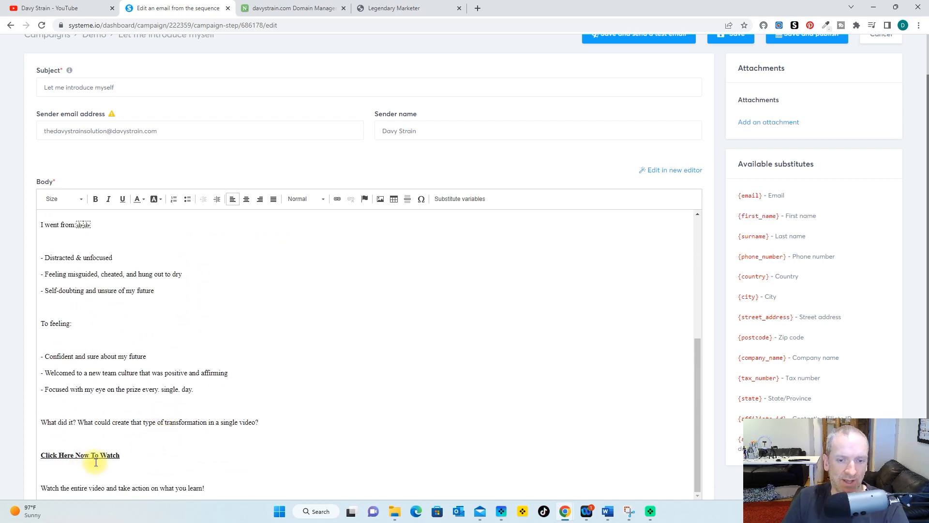
scroll(710, 285, "down", 2)
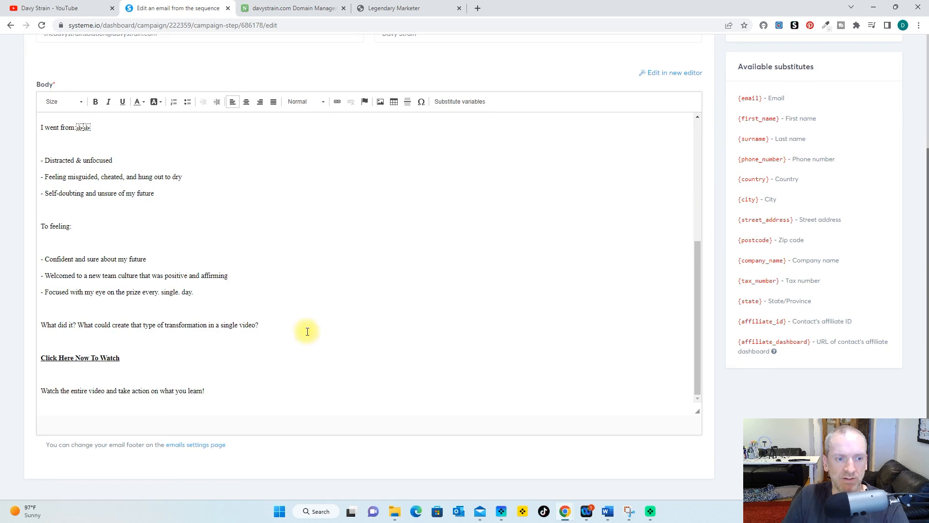
scroll(129, 358, "down", 6)
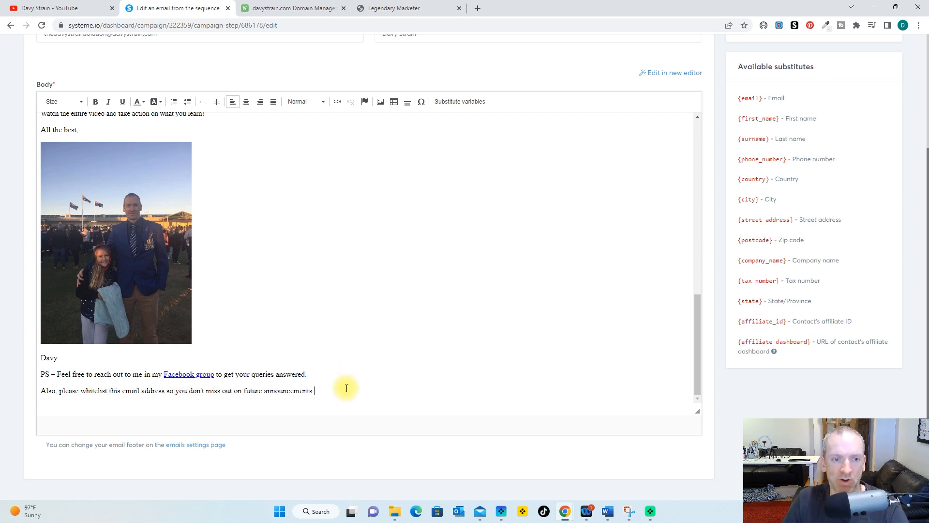
Save and publish the "Let me introduce myself" email with a delay of 1 day after "Welcome to your new life"
scroll(706, 194, "up", 3)
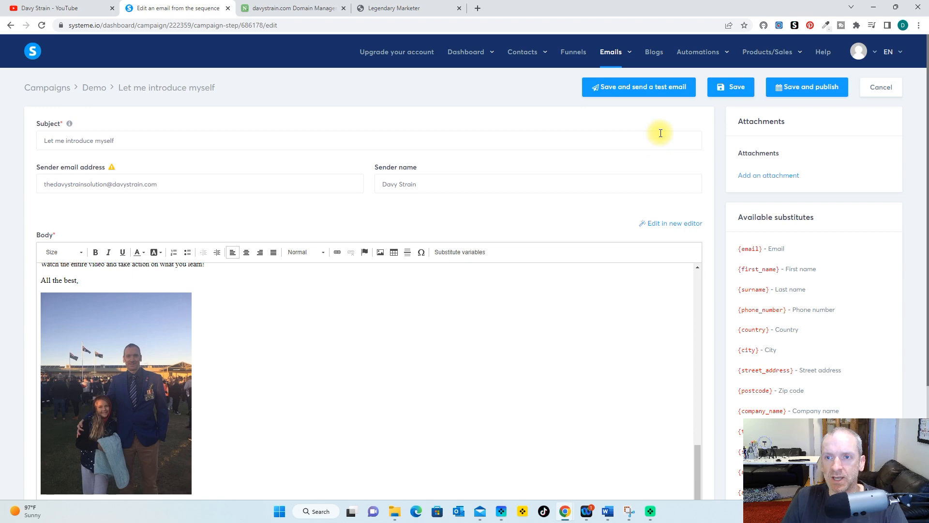
left_click(820, 92)
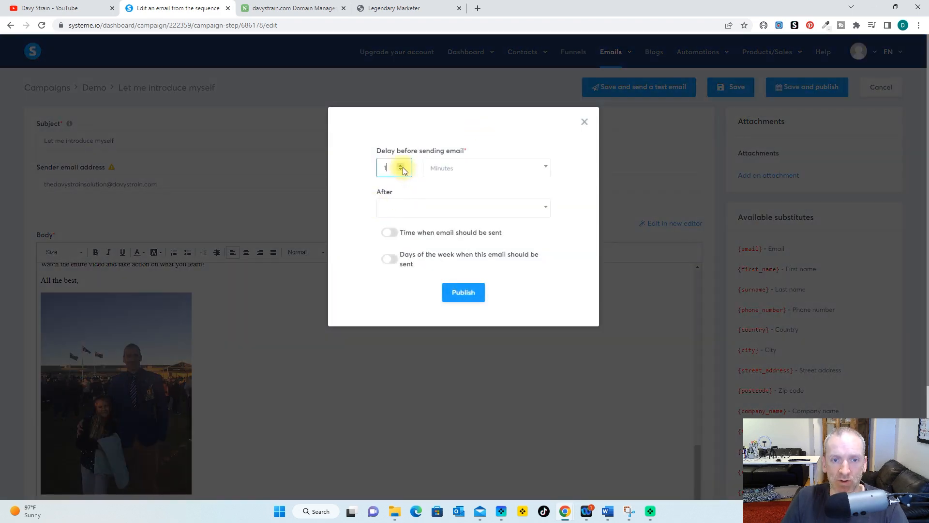
left_click(534, 170)
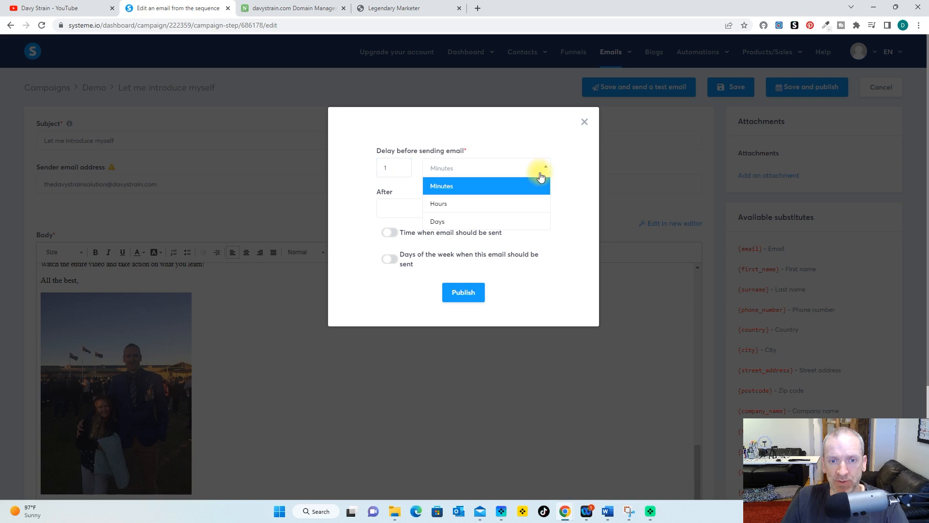
left_click(512, 220)
left_click(536, 212)
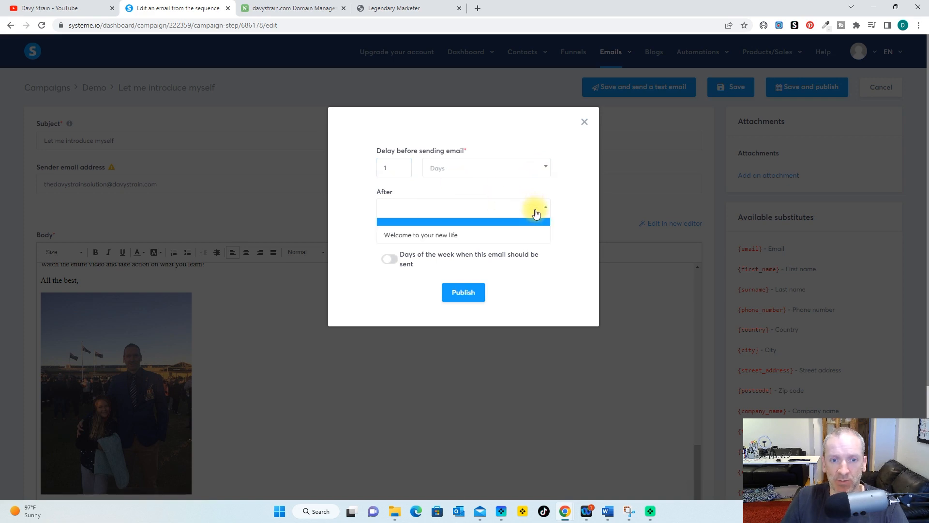
left_click(438, 235)
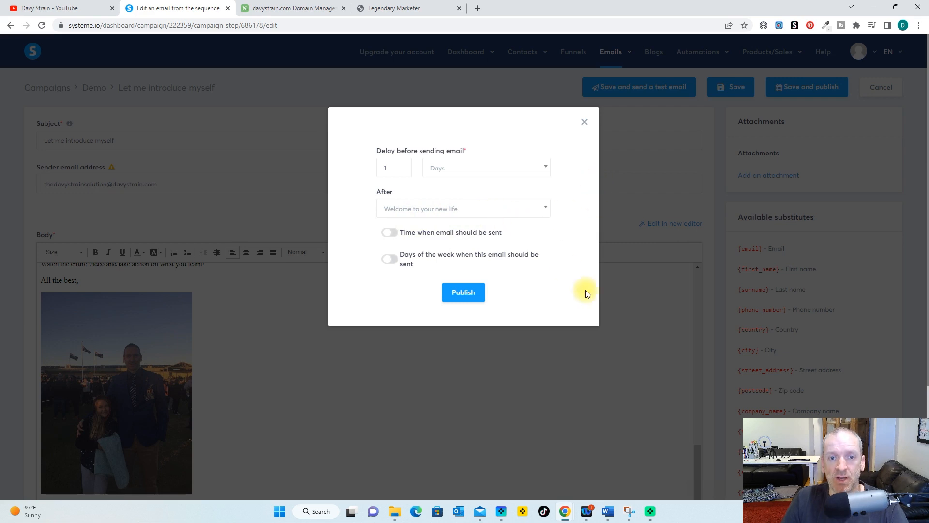
left_click(476, 293)
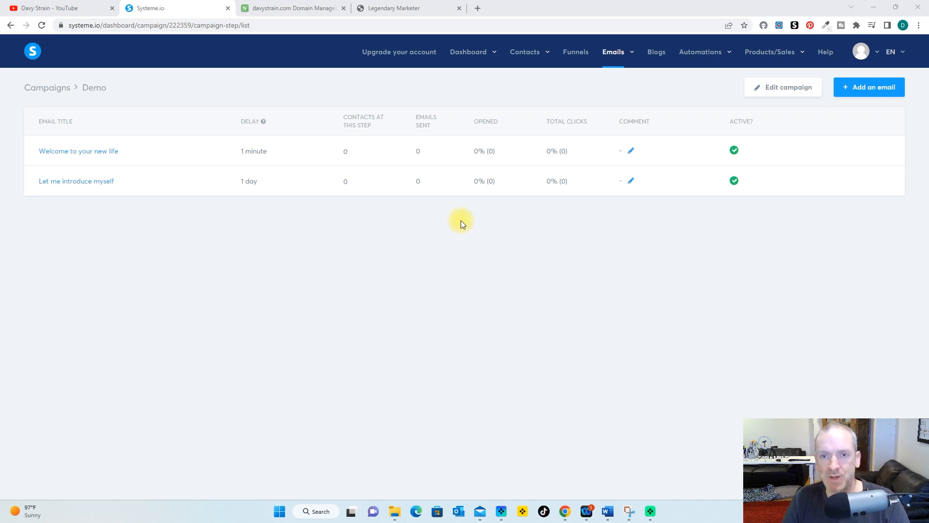
Open the automation rules of the Squeeze page in the Demo Two funnel
left_click(576, 54)
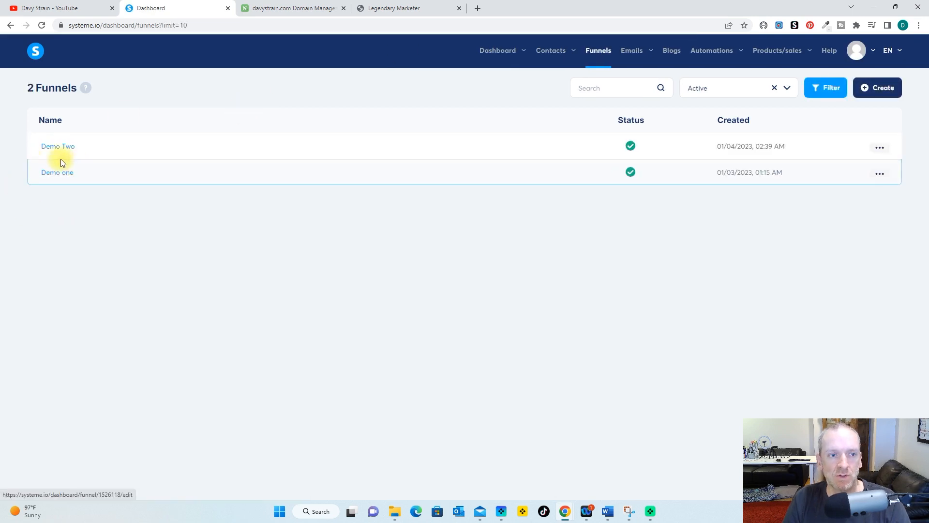
left_click(65, 146)
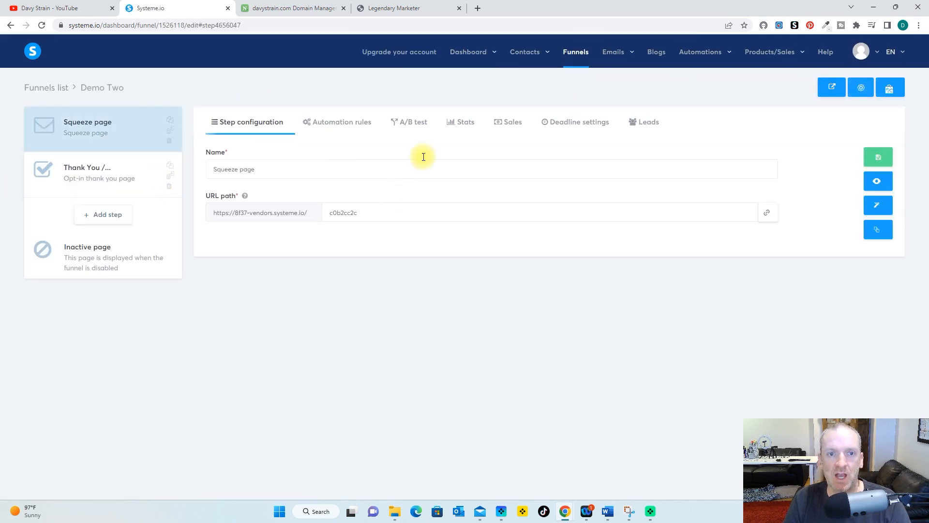
left_click(357, 121)
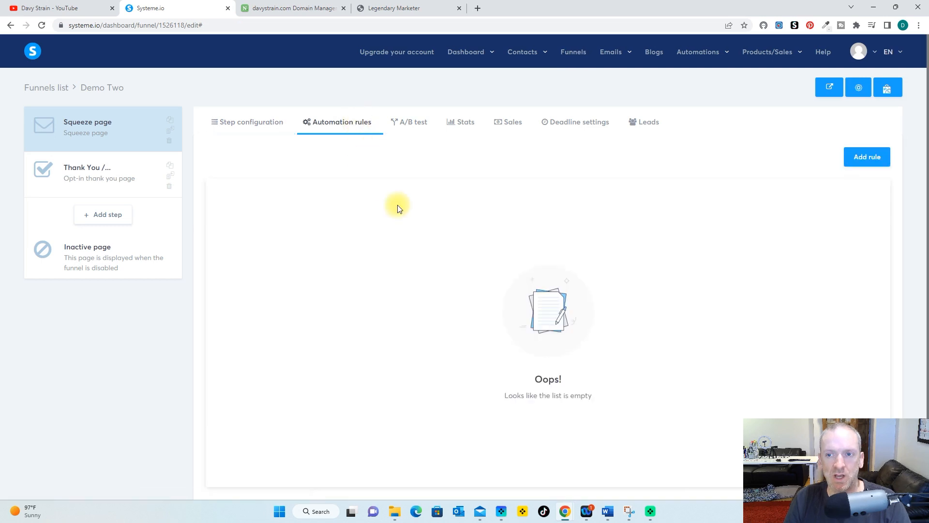
Add and save a squeeze page automation rule that subscribes contacts to the Demo campaign when the funnel step form is subscribed
left_click(867, 162)
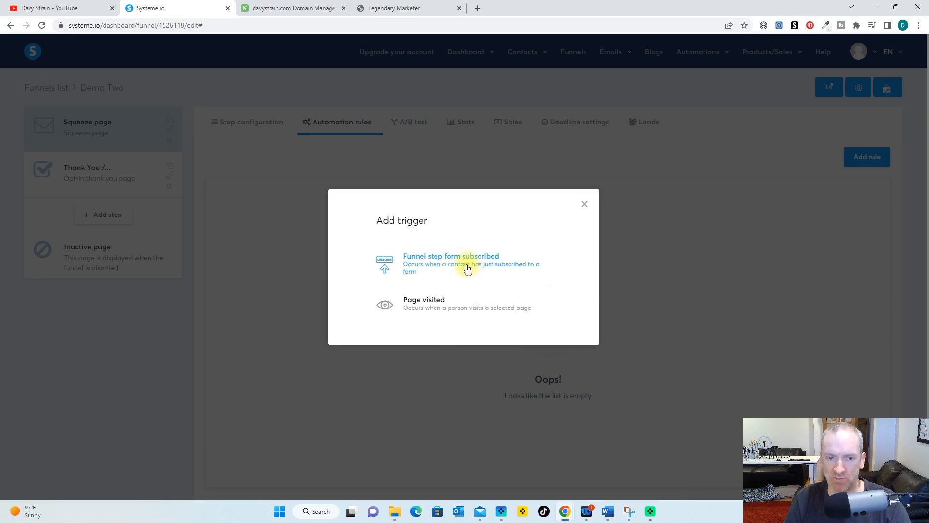
left_click(467, 268)
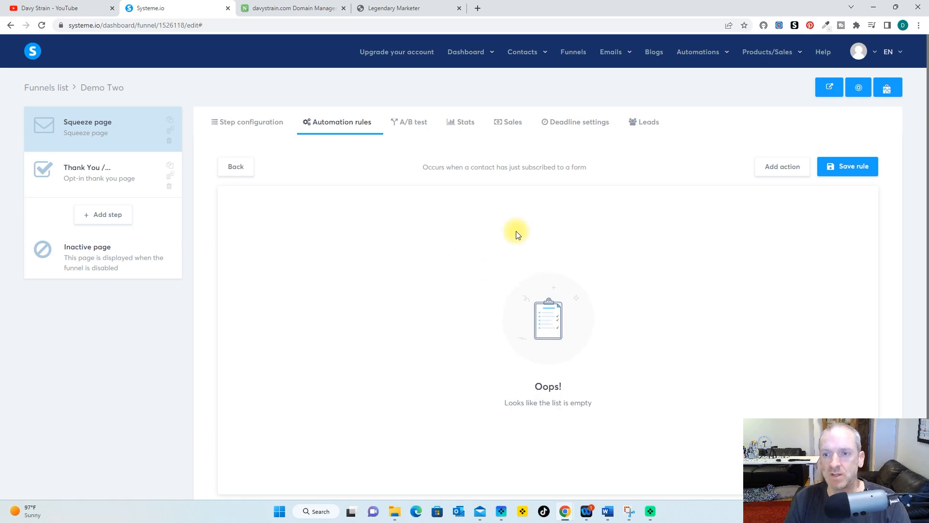
left_click(782, 167)
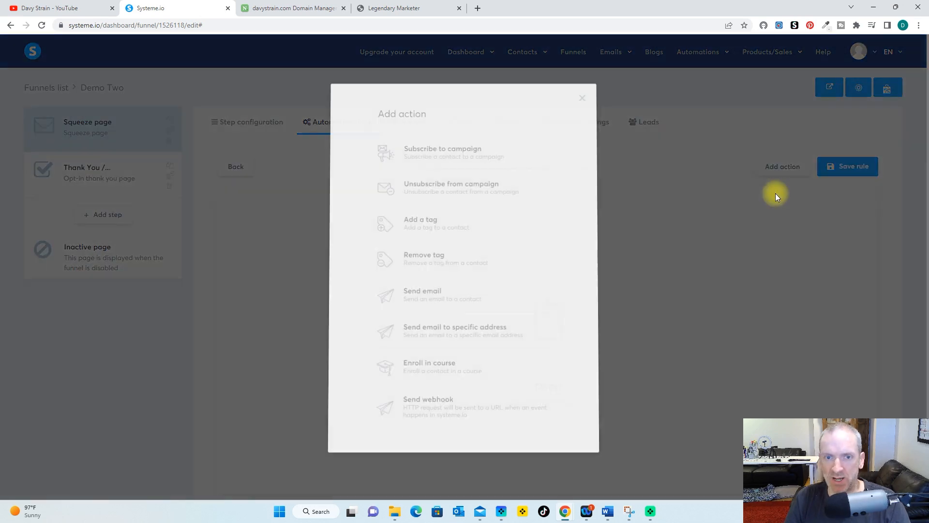
left_click(449, 157)
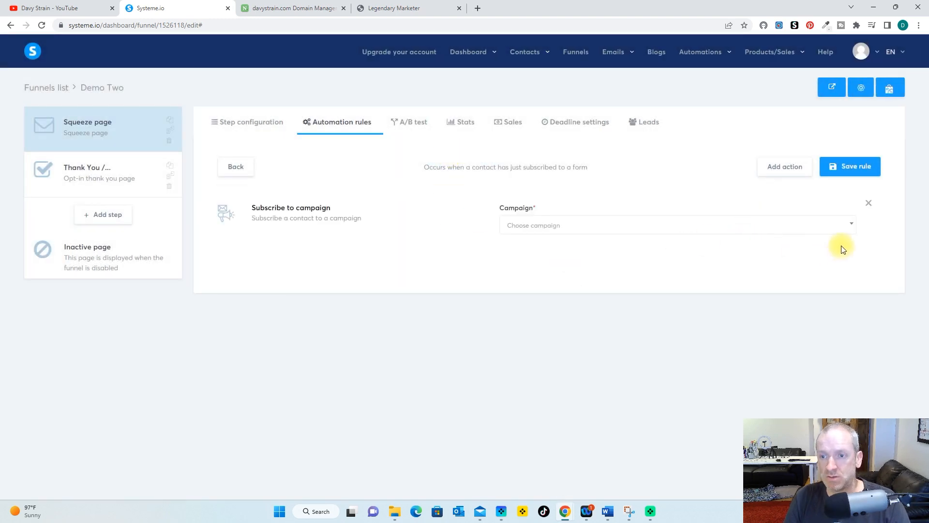
left_click(848, 226)
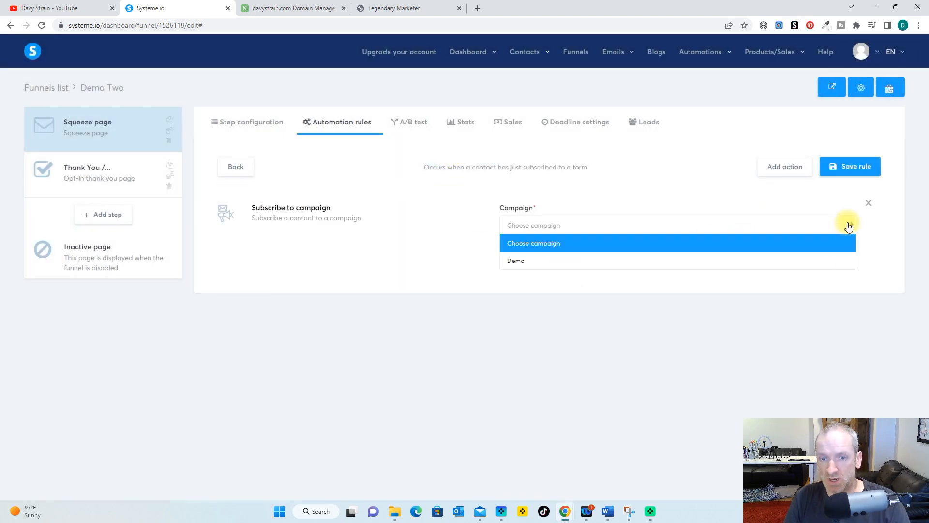
left_click(536, 261)
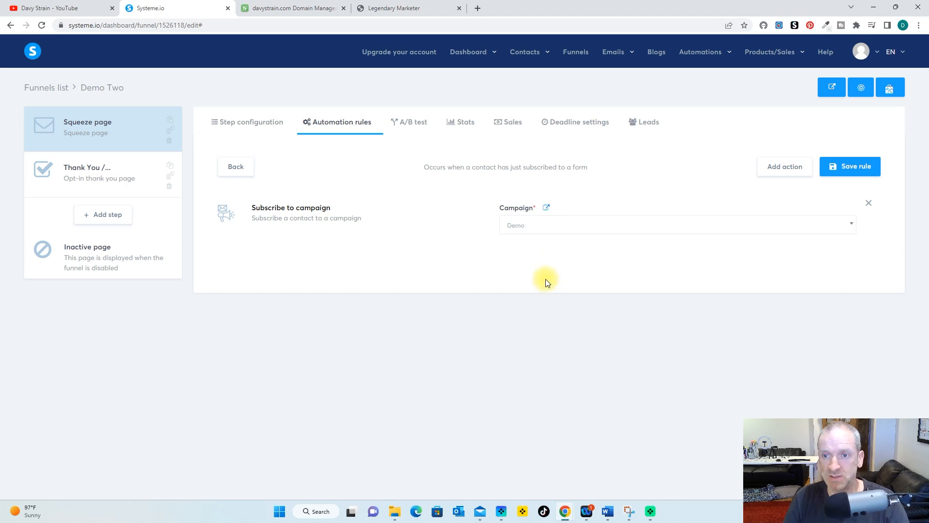
left_click(850, 170)
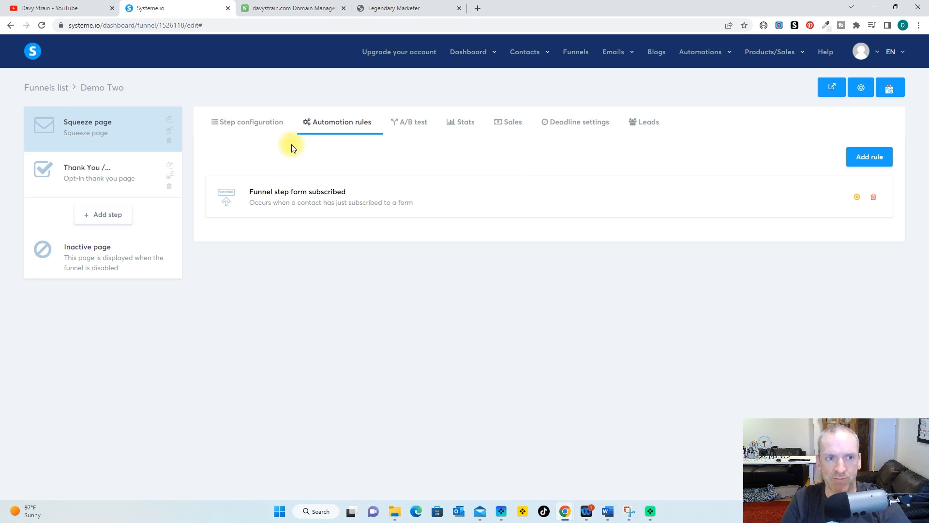
Change the squeeze page's SEO title to the site owner's full name in the page editor and return to the funnel
left_click(248, 126)
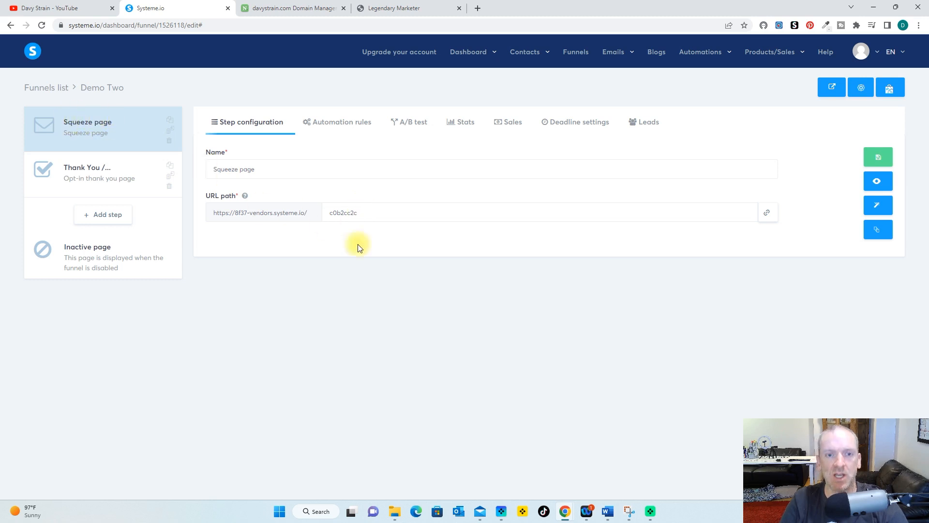
left_click(879, 206)
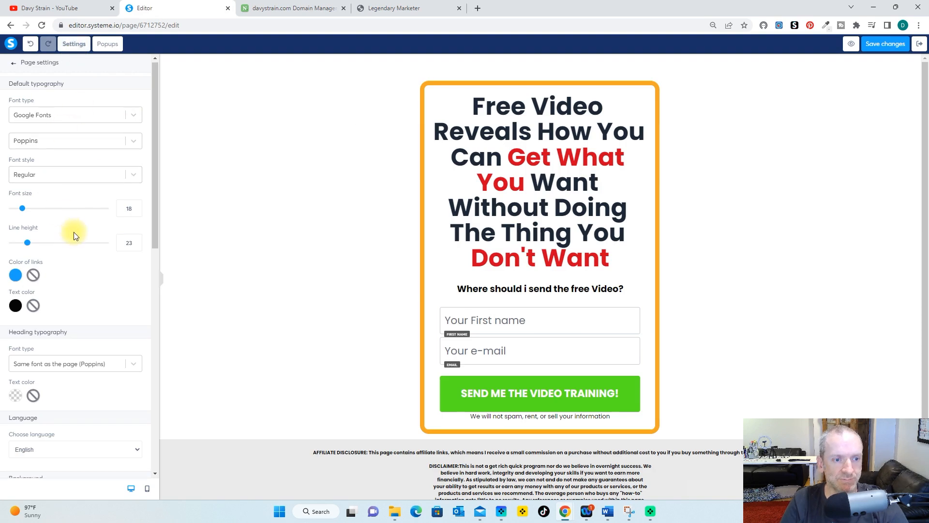
scroll(74, 231, "down", 5)
scroll(74, 233, "down", 4)
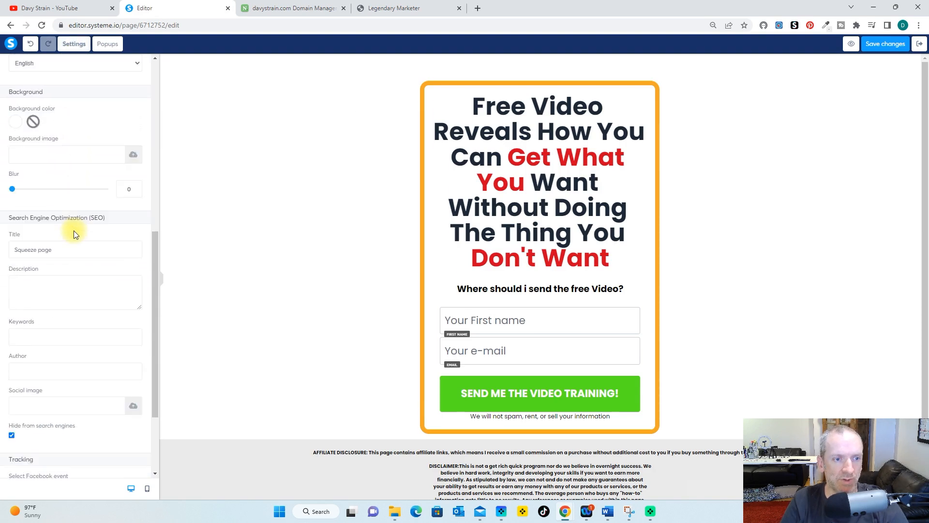
left_click_drag(52, 200, 7, 202)
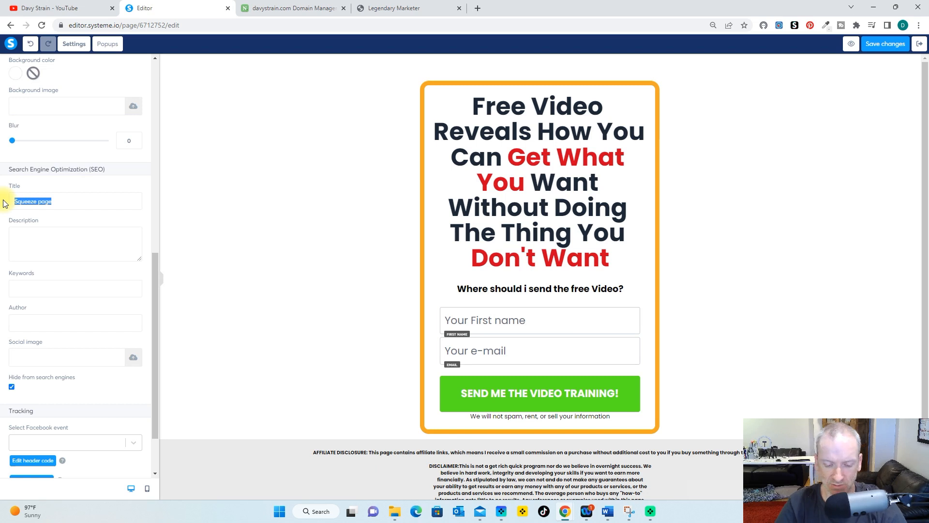
type("Davy Strain")
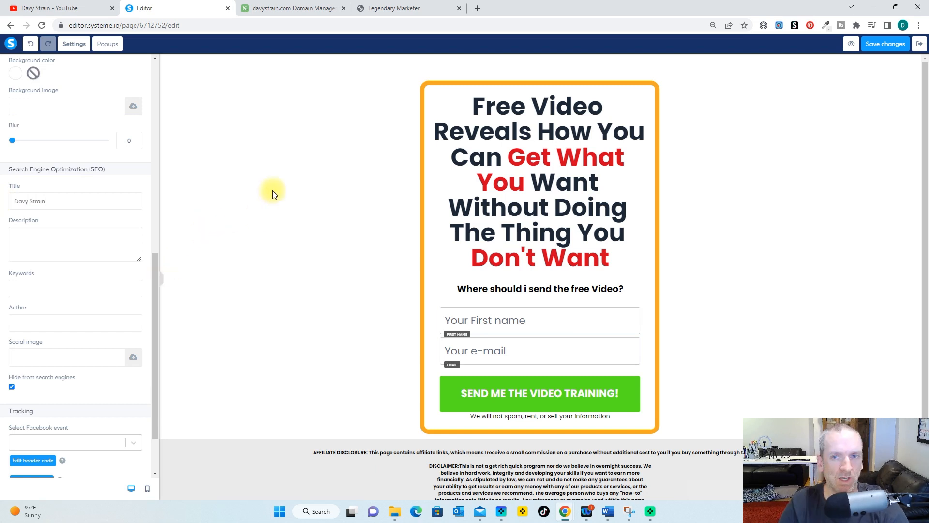
left_click(919, 44)
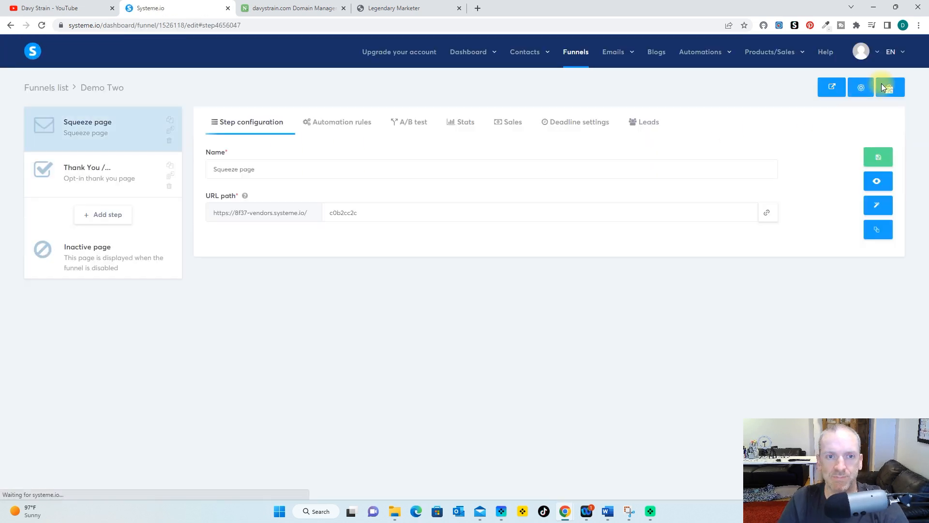
Save the squeeze page with the owner's full name in lowercase, unspaced and followed by 1, as URL path, and view the live page
left_click_drag(372, 213, 332, 211)
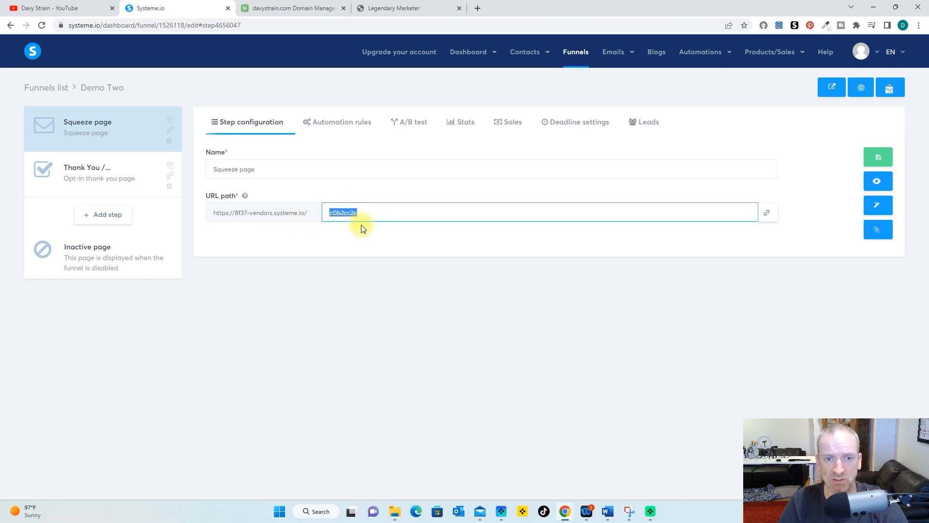
type("DavyStrain")
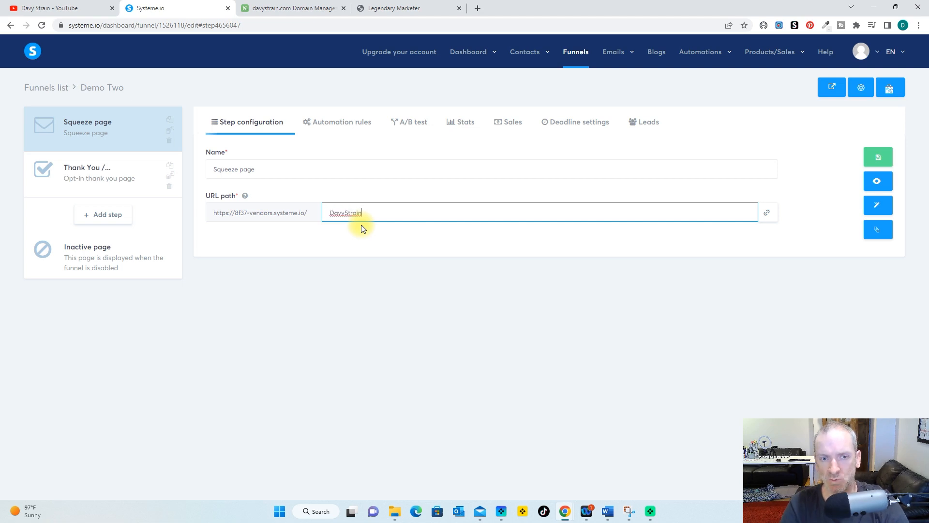
key("BackSpace")
key("BackSpace")
key("BackSpace")
key("BackSpace")
key("BackSpace")
key("BackSpace")
key("BackSpace")
key("BackSpace")
key("BackSpace")
key("BackSpace")
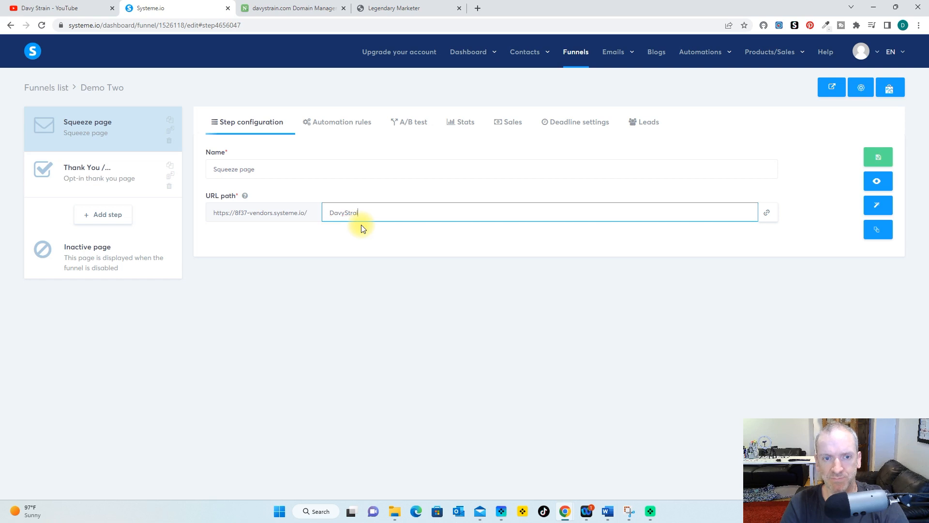
type("davystrain")
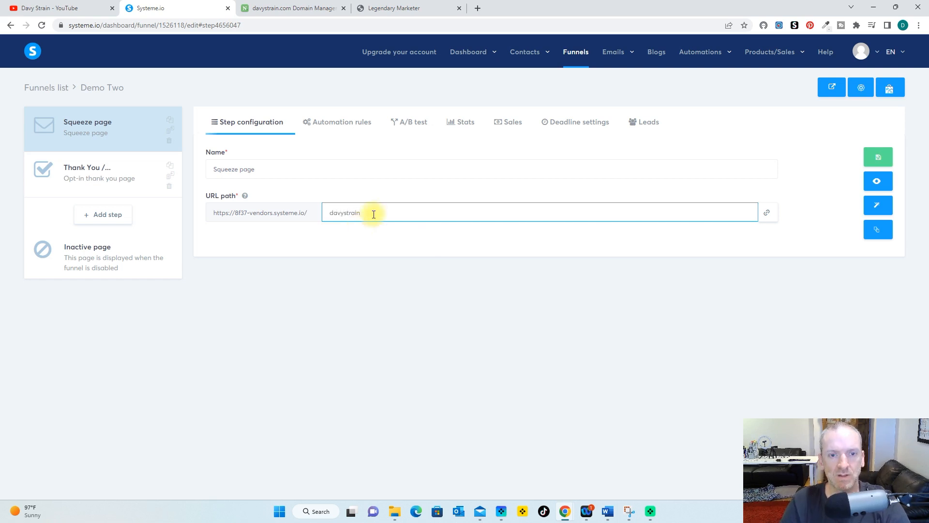
type("1")
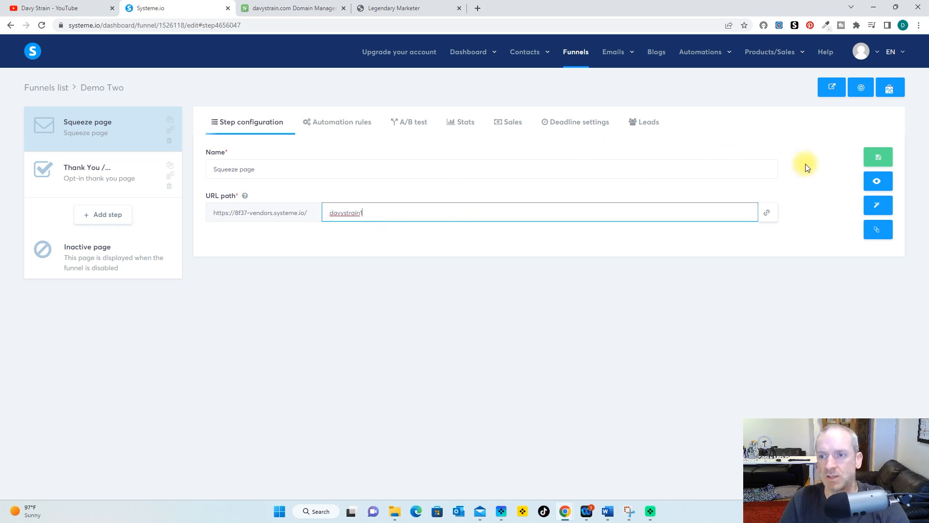
left_click(878, 160)
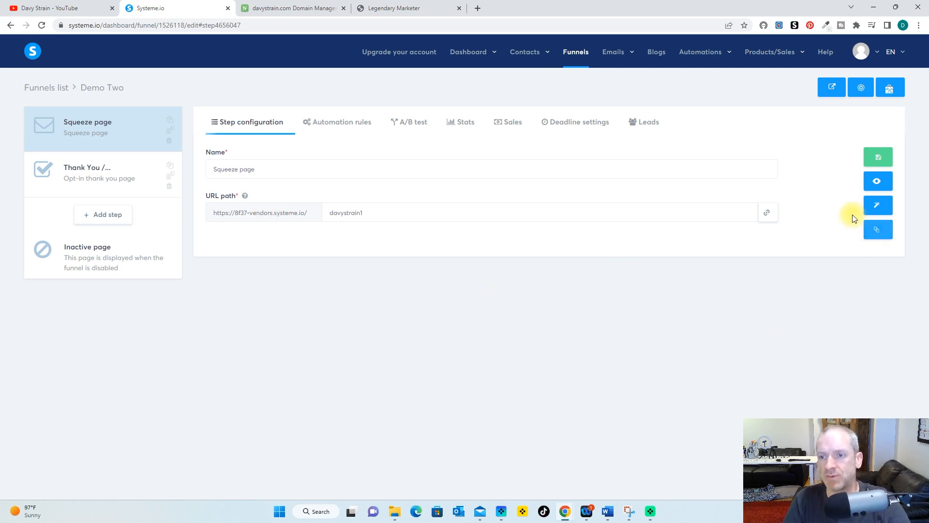
left_click(877, 182)
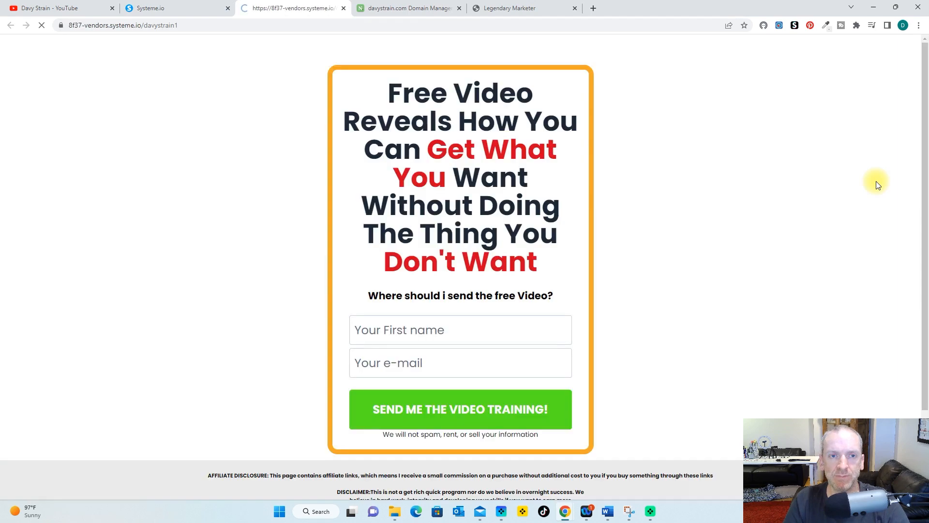
mouse_move(263, 26)
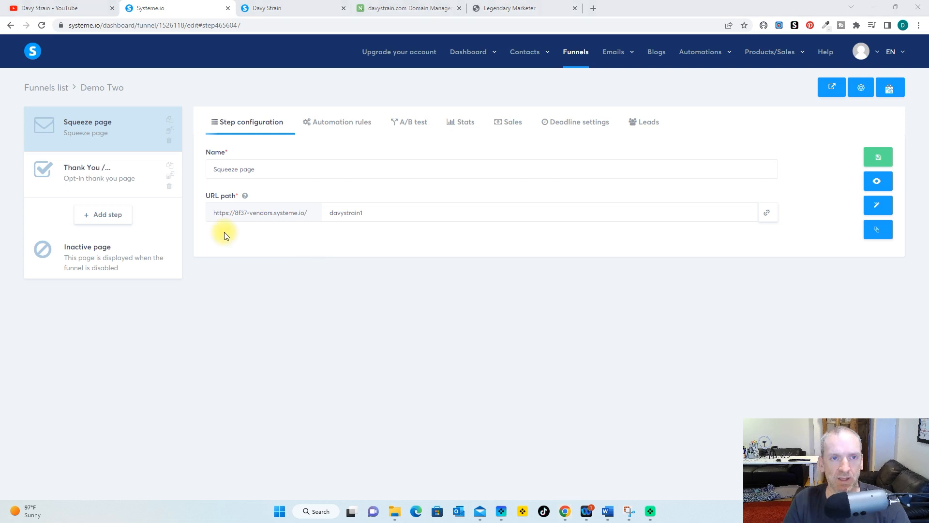
Save the Thank You / Download Page with the owner's full name in lowercase, unspaced and followed by 2, as URL path
left_click(138, 189)
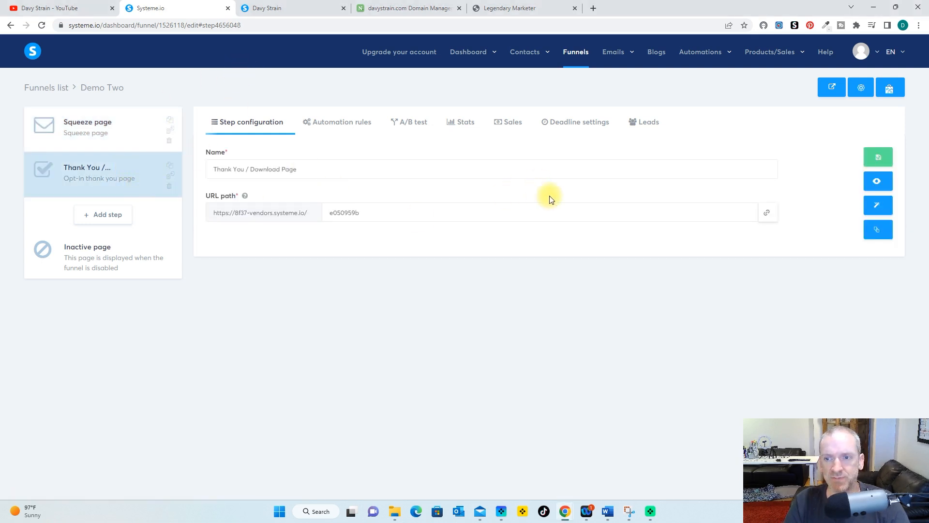
left_click(353, 213)
double_click(353, 212)
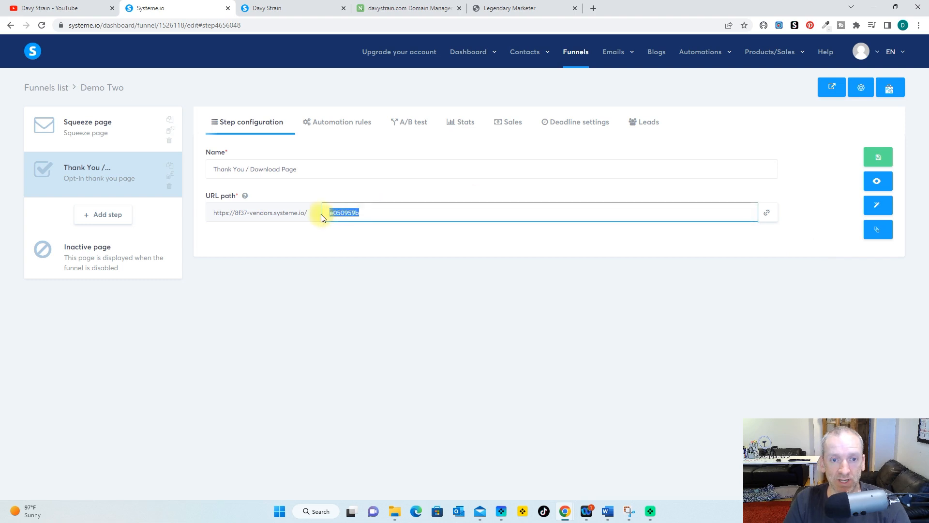
type("davystrain")
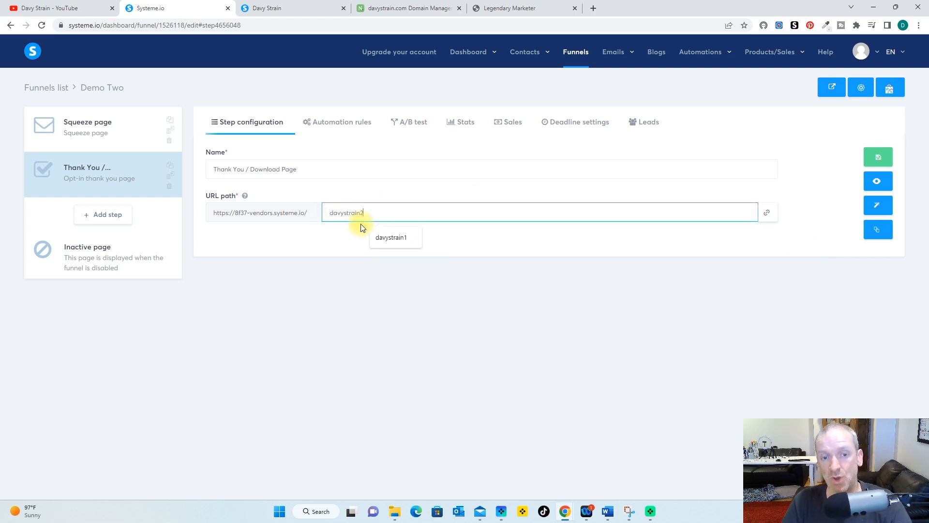
type("2")
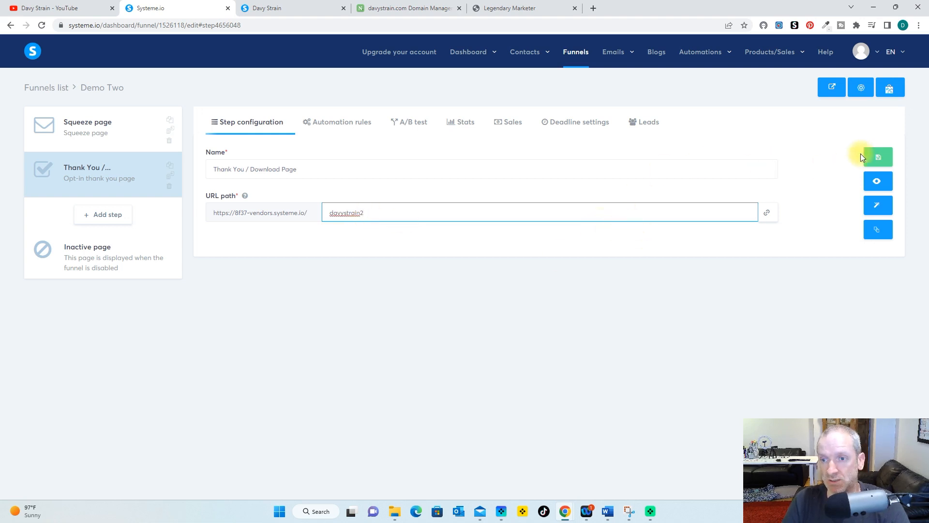
left_click(877, 156)
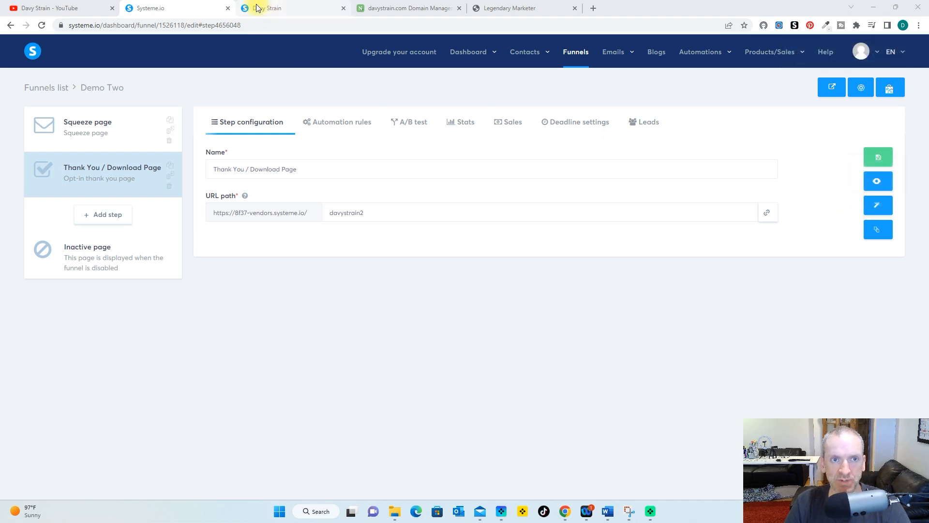
Change the Thank You / Download Page's title to the owner's full name in the page settings and return to the funnel
left_click(884, 208)
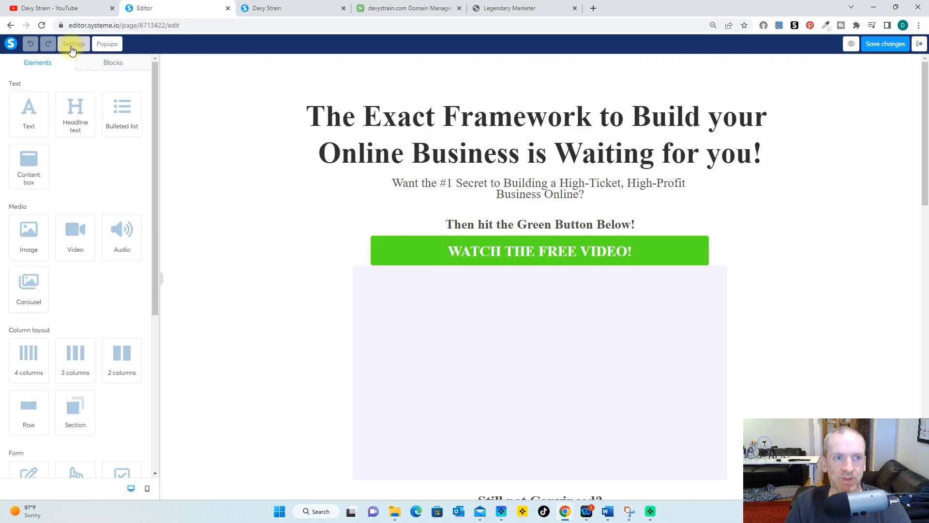
left_click(74, 44)
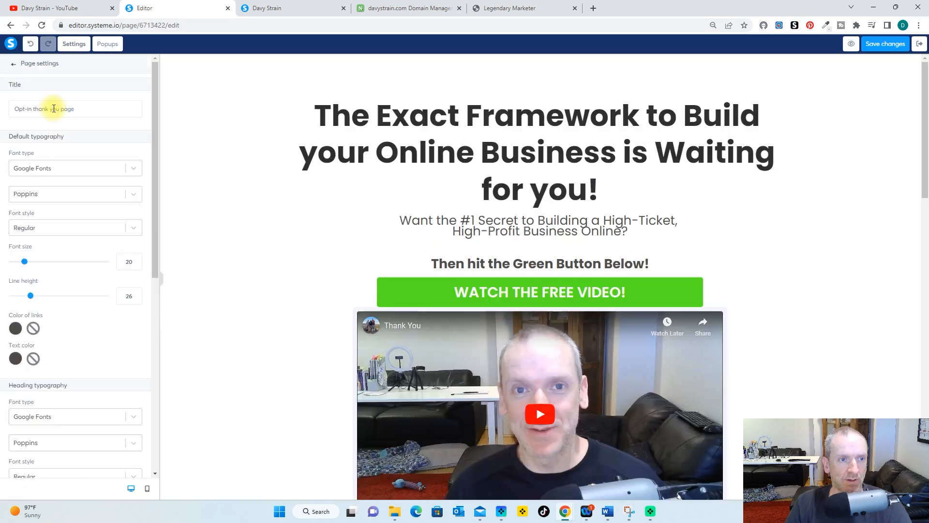
left_click_drag(86, 108, 10, 111)
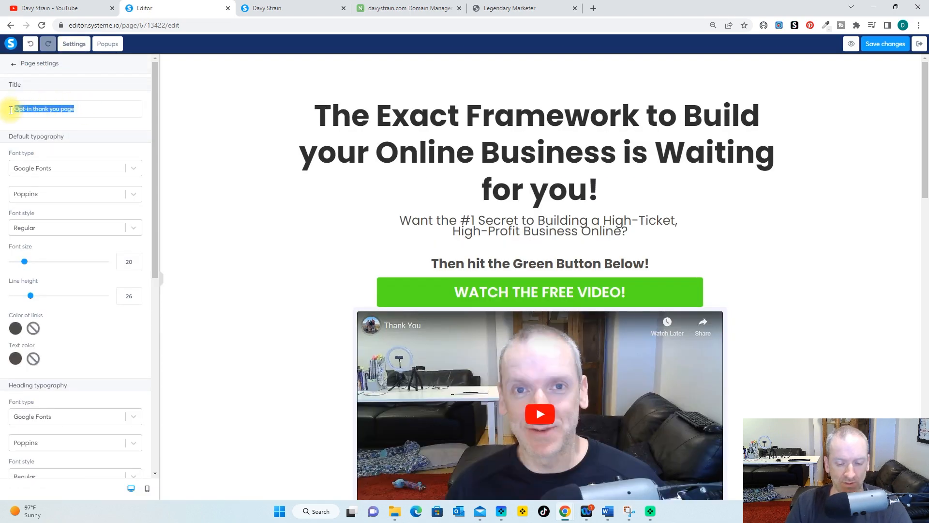
type("Davy")
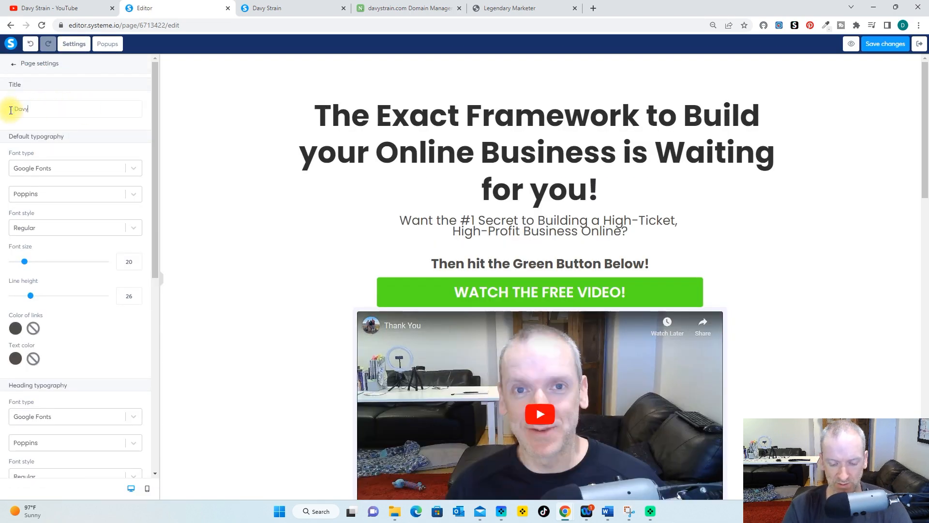
type(" Strain")
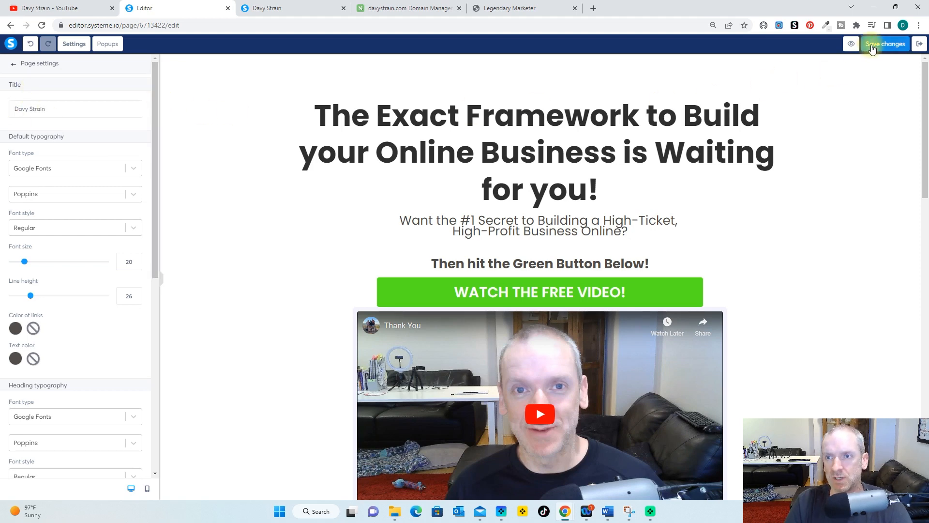
left_click(920, 46)
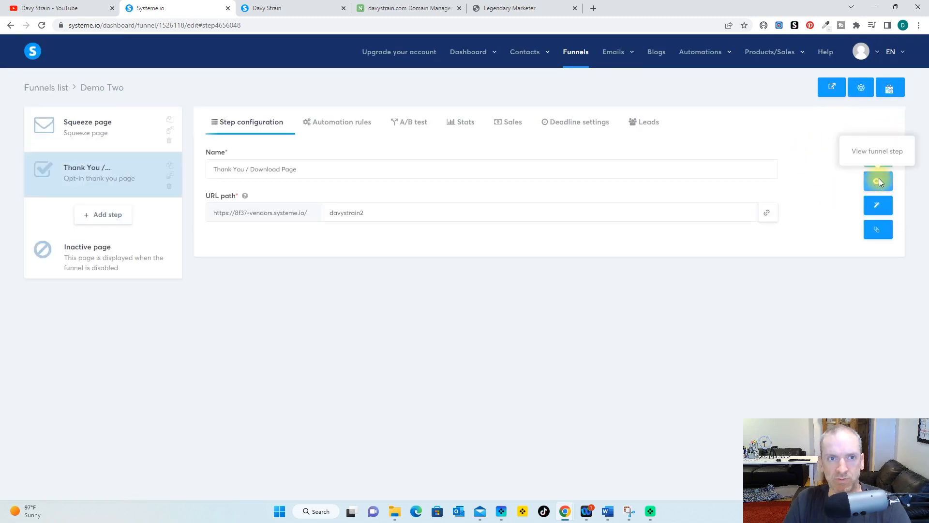
View the live Thank You / Download Page to check its title and address, and close both page previews
left_click(878, 179)
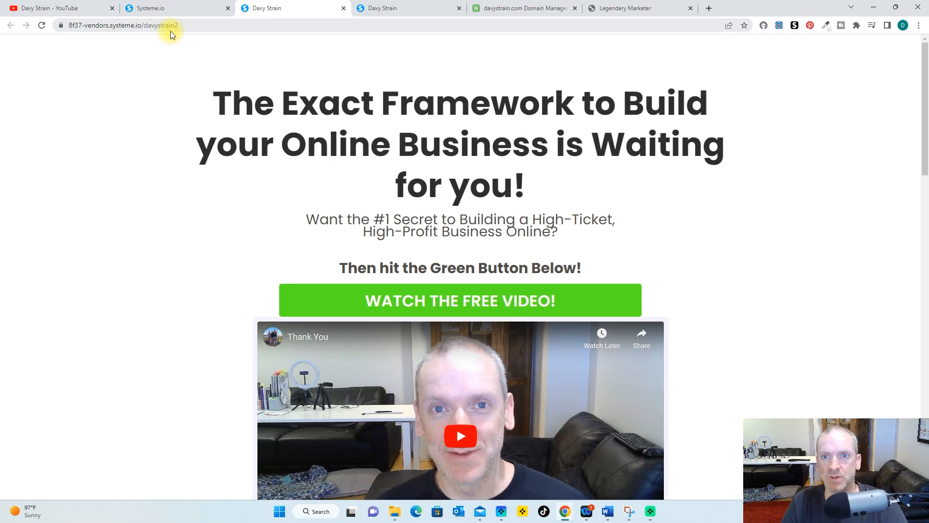
key("ctrl+w")
key("ctrl+w")
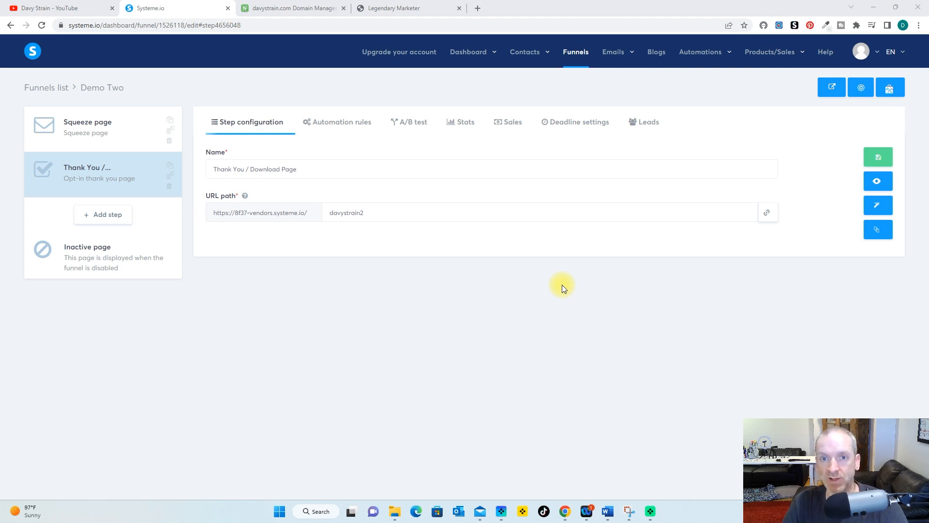
Start domain authentication in the account's mailing settings for the owner's own .com domain, without the go subdomain
left_click(875, 54)
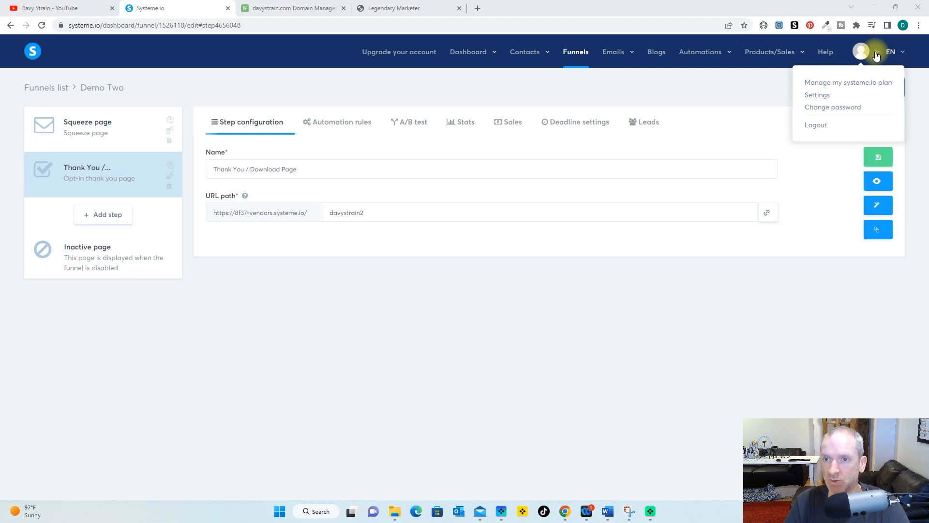
left_click(816, 97)
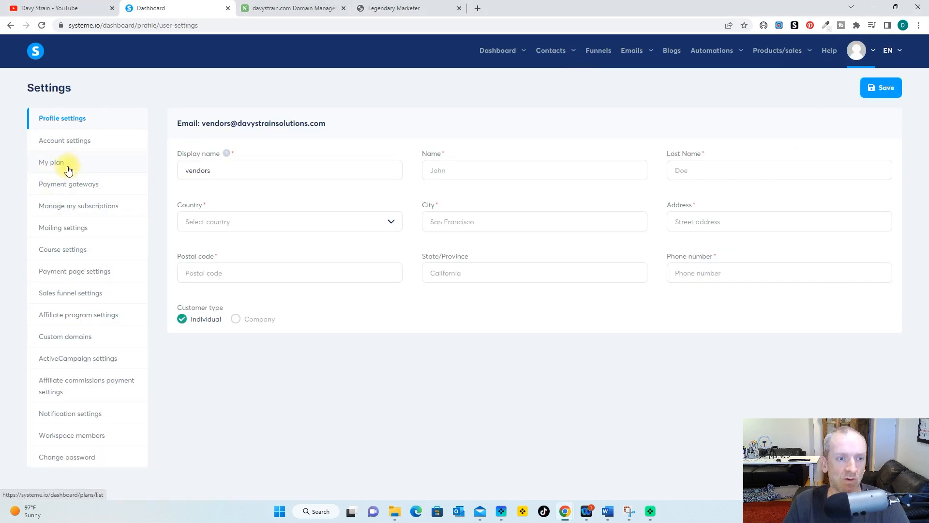
left_click(74, 228)
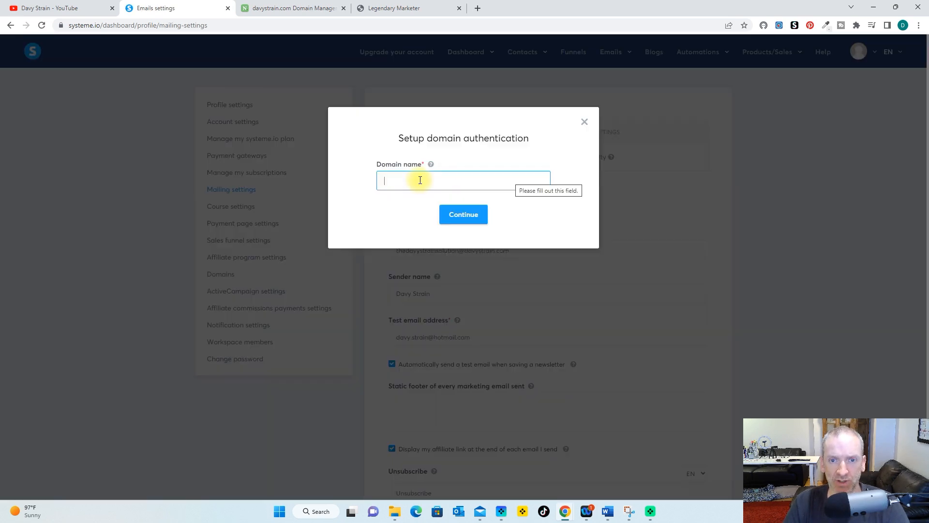
left_click(419, 181)
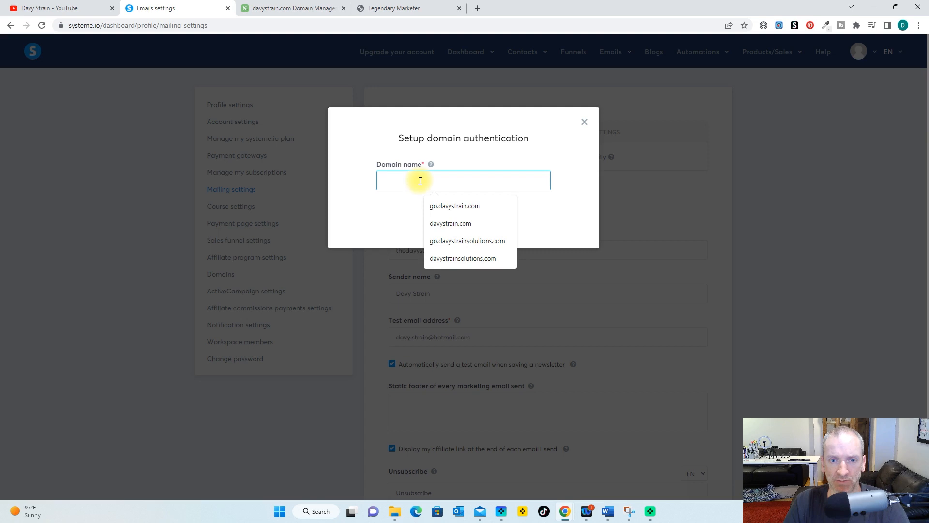
left_click(454, 224)
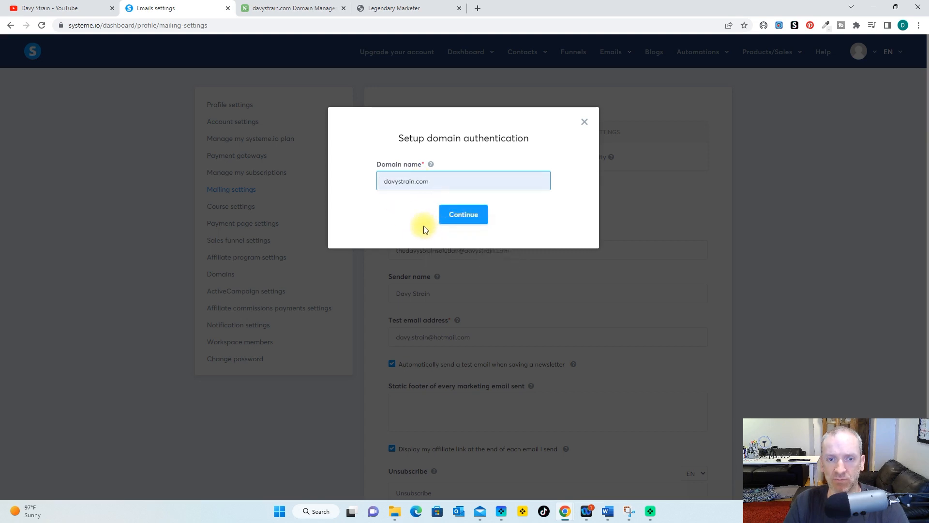
left_click(460, 214)
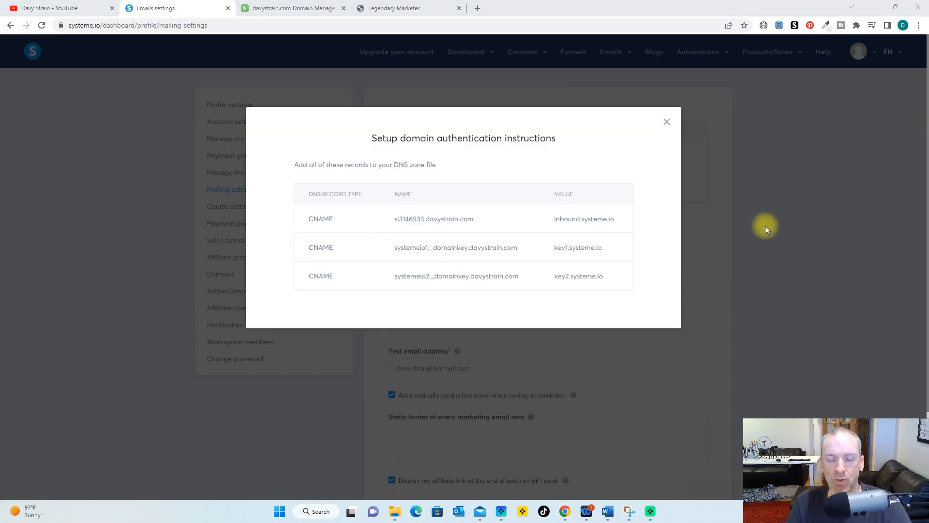
Examine the host prefixes and values of the three CNAME records in the domain authentication instructions
double_click(420, 219)
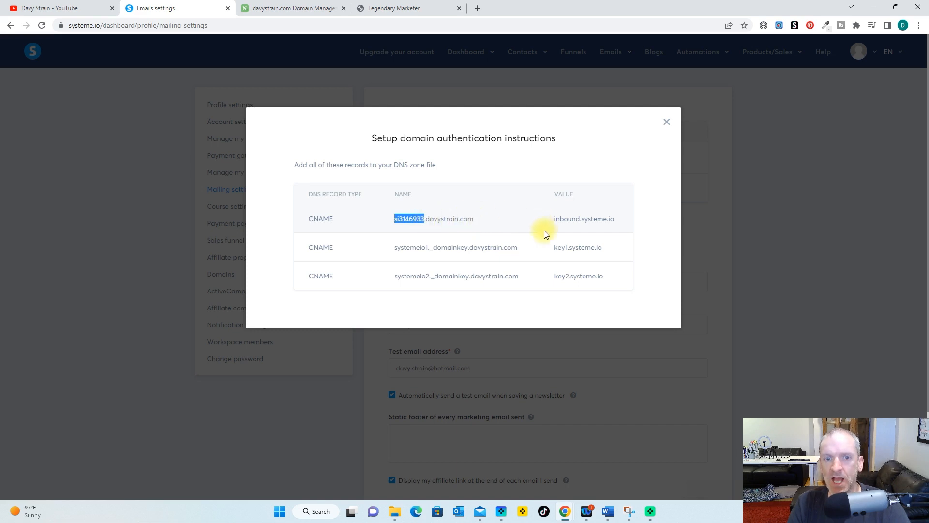
left_click_drag(550, 219, 618, 227)
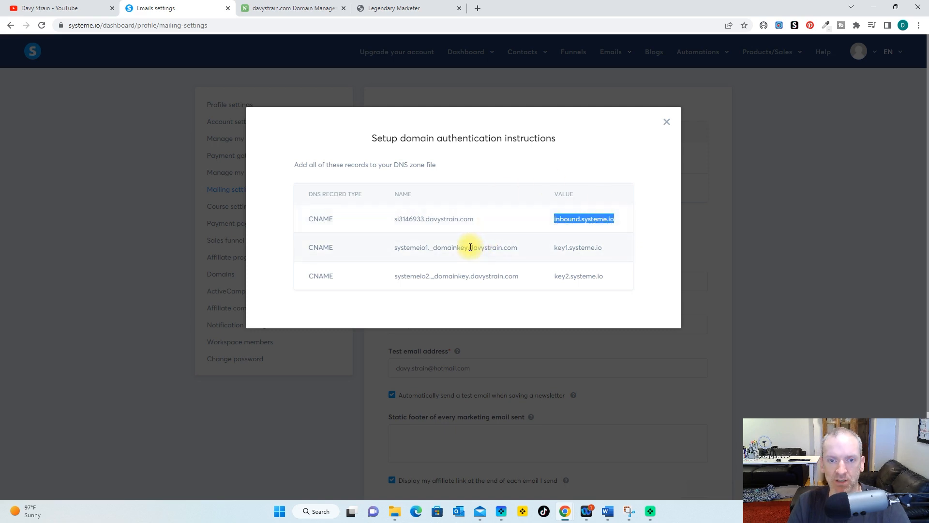
left_click_drag(468, 248, 461, 281)
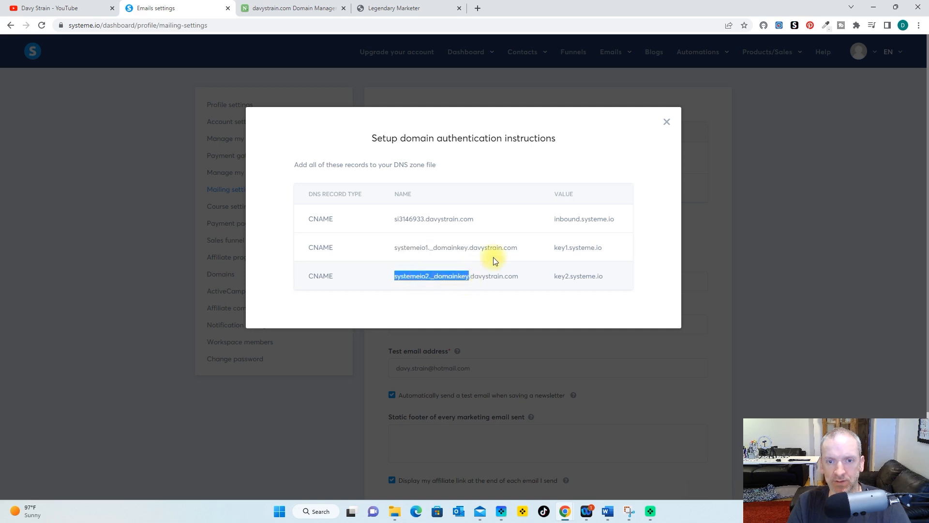
left_click_drag(553, 248, 612, 247)
left_click_drag(548, 281, 609, 283)
Switch to Name.com and open the DNS records of the owner's domain at the form for adding a record
key("ctrl+Tab")
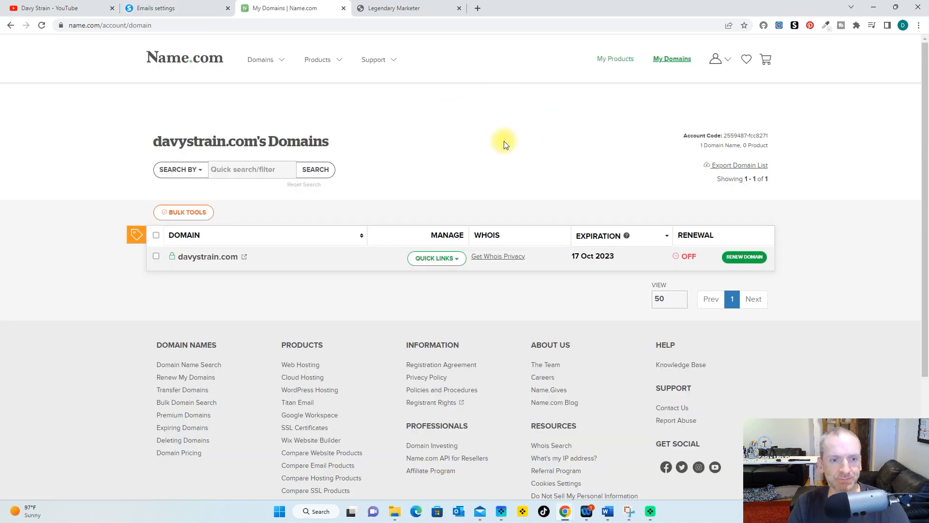
left_click(213, 257)
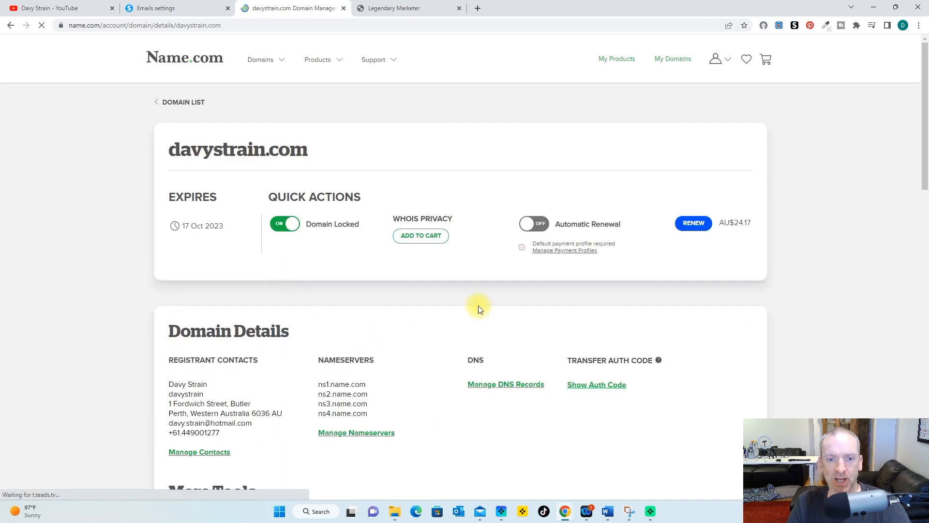
scroll(478, 306, "down", 4)
left_click(502, 189)
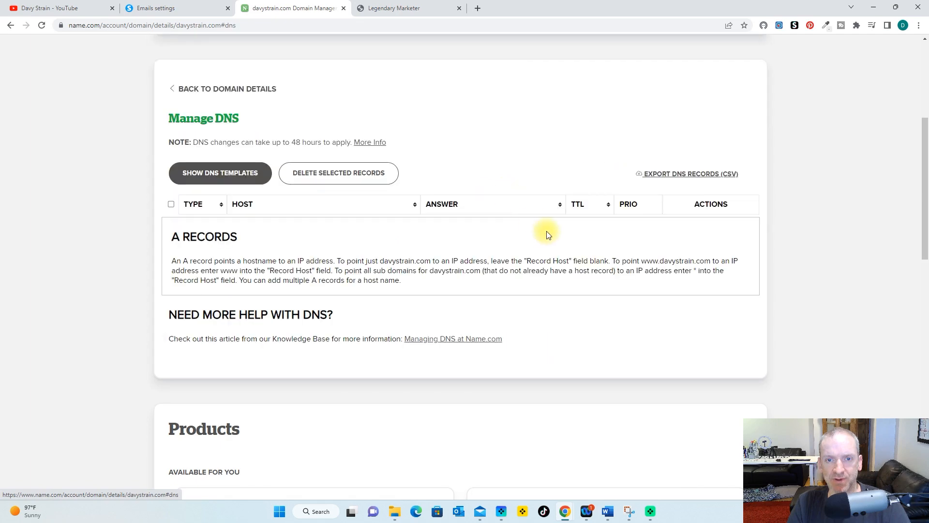
scroll(484, 285, "down", 6)
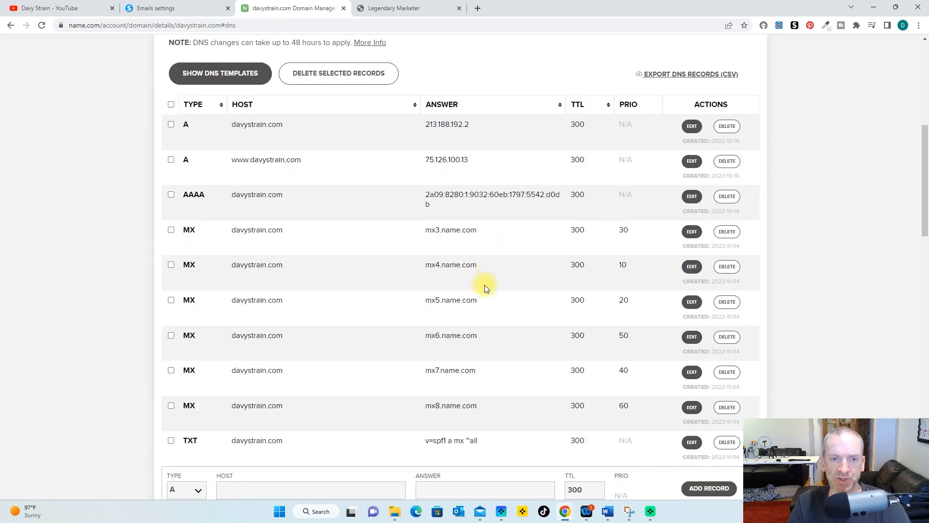
scroll(484, 284, "down", 4)
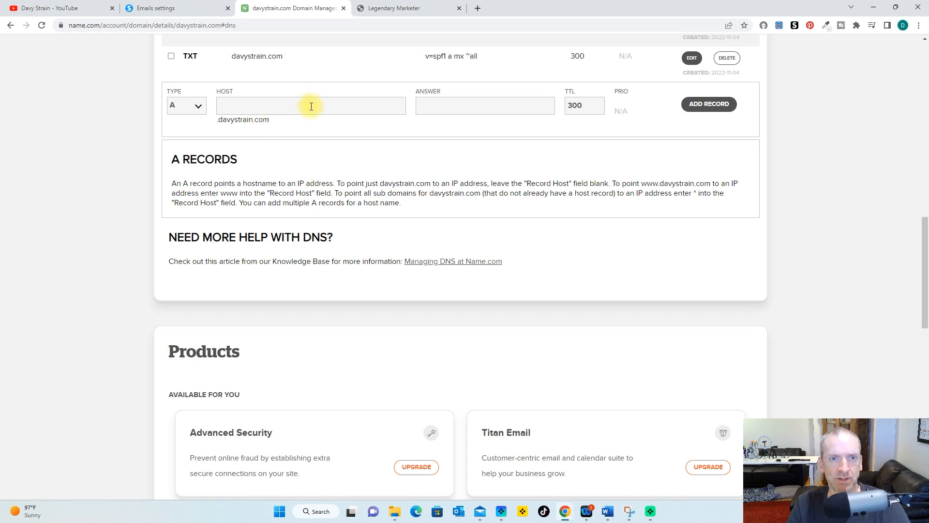
Start a new CNAME record with host si3146933, copied from the first record in Systeme.io's authentication instructions
left_click(199, 105)
left_click(206, 148)
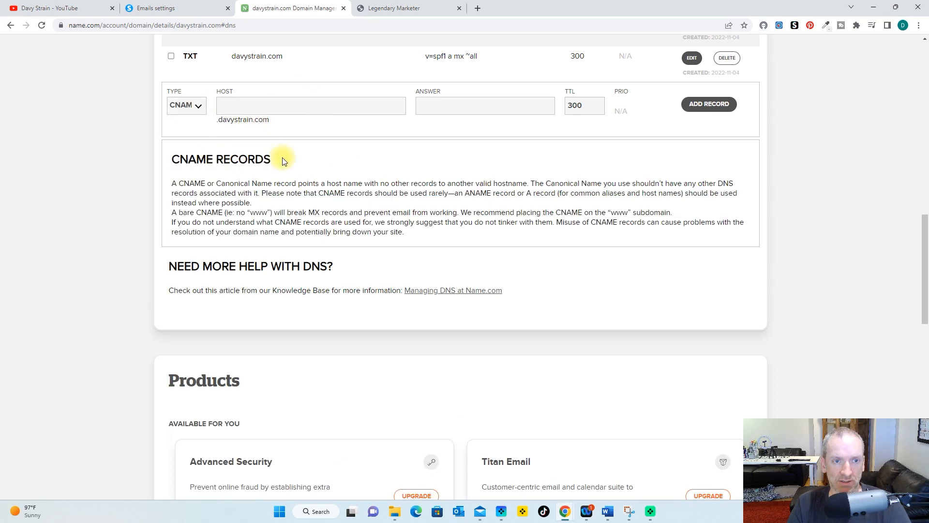
left_click(280, 106)
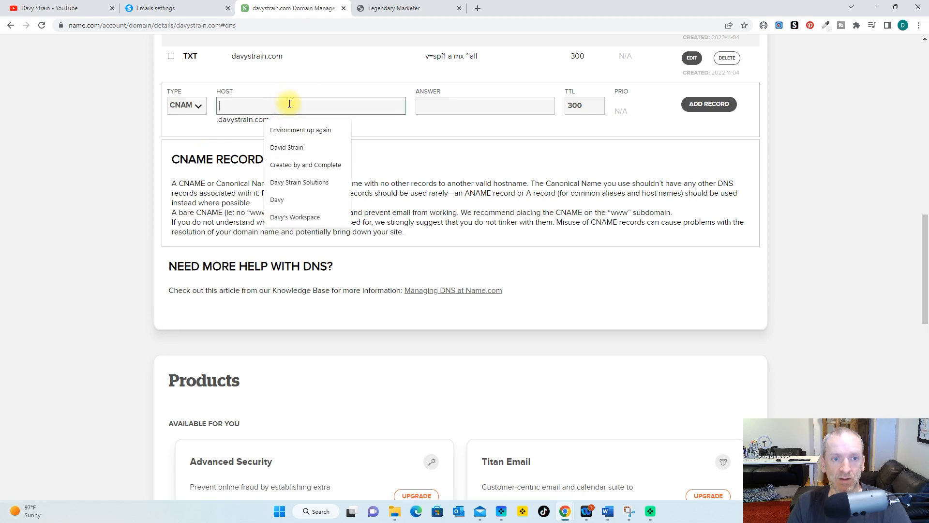
left_click(182, 8)
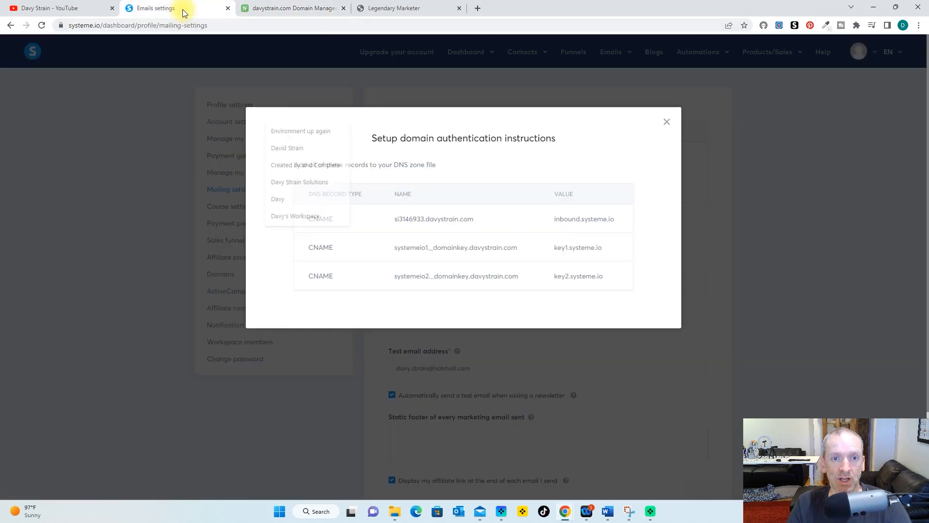
left_click_drag(424, 218, 395, 218)
right_click(398, 219)
left_click(422, 226)
left_click(299, 9)
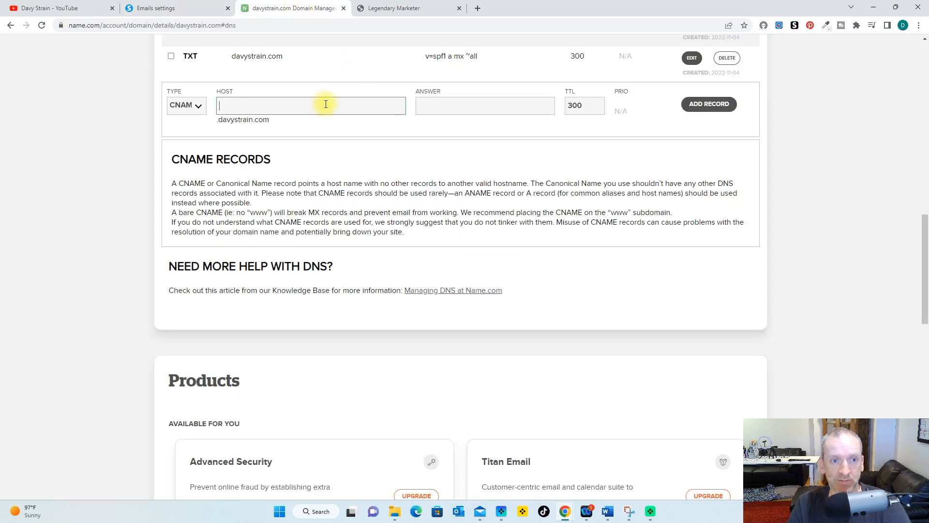
right_click(240, 105)
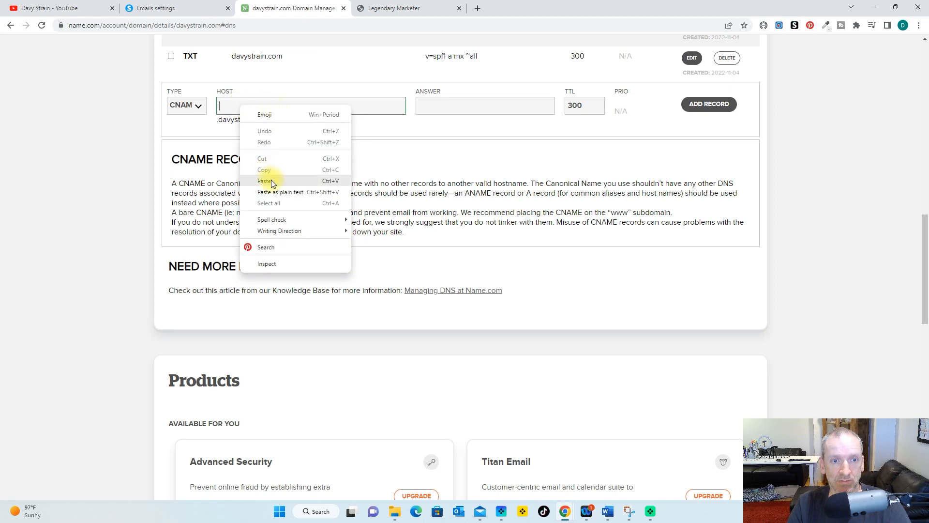
left_click(270, 181)
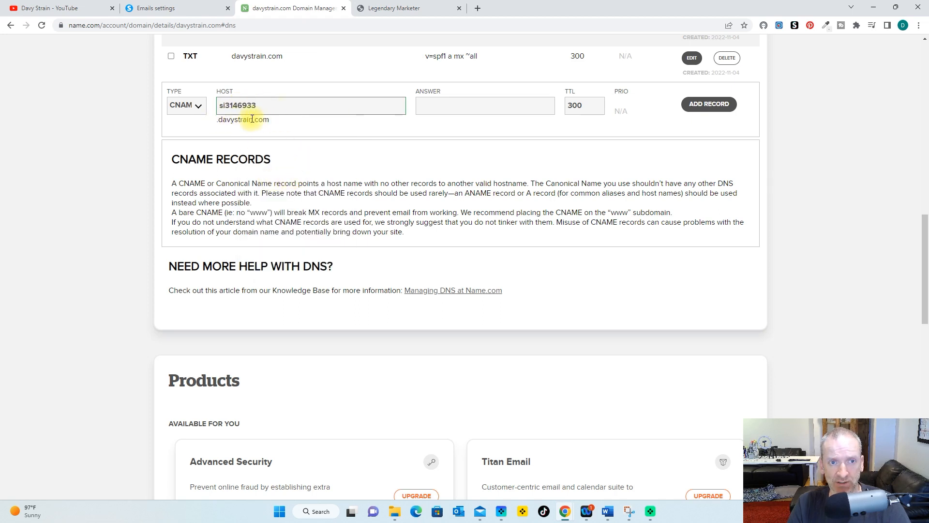
Set the record's answer to inbound.systeme.io, copied from Systeme.io, add the record and check it in the DNS list
left_click(194, 13)
left_click_drag(628, 223, 552, 219)
right_click(565, 221)
left_click(590, 229)
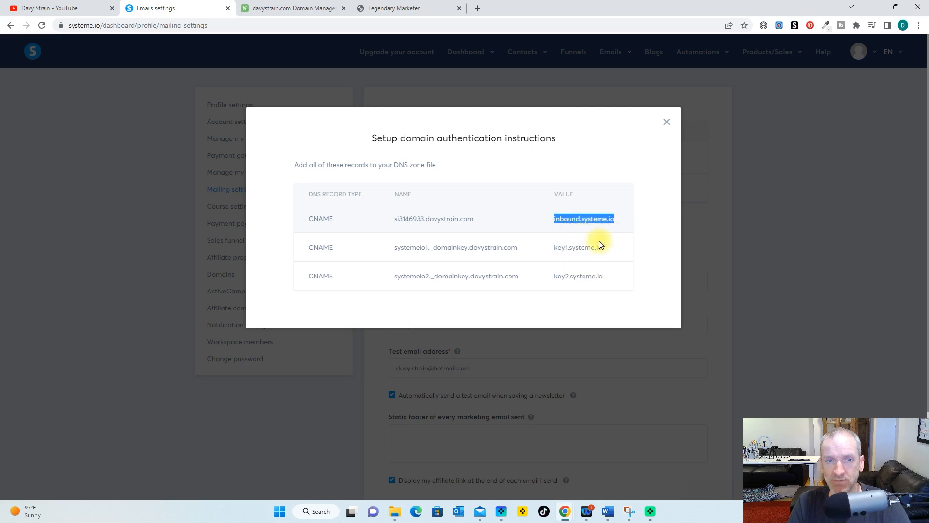
left_click(291, 11)
left_click(439, 107)
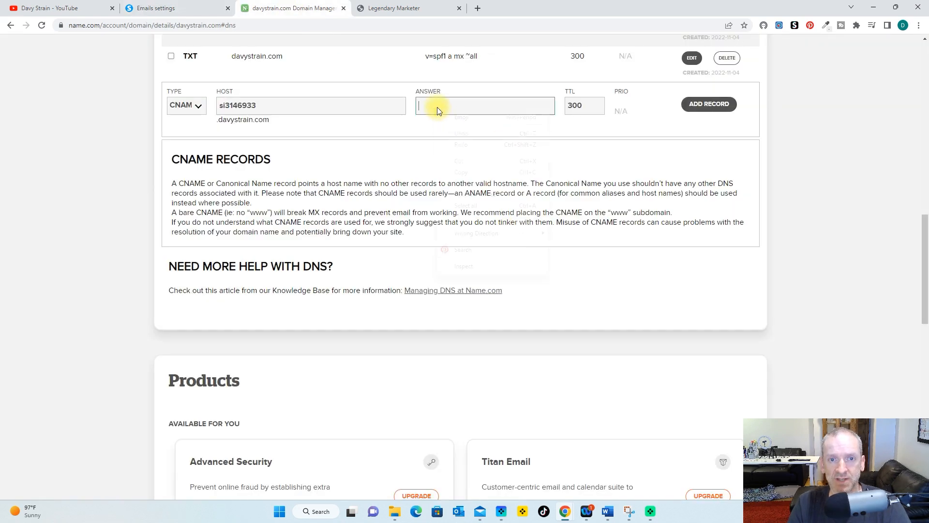
right_click(439, 107)
left_click(463, 183)
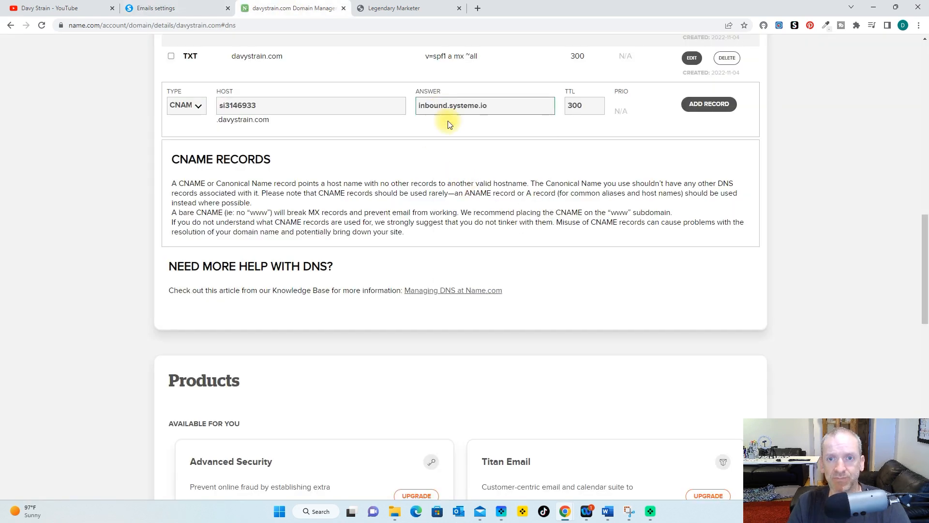
left_click(697, 107)
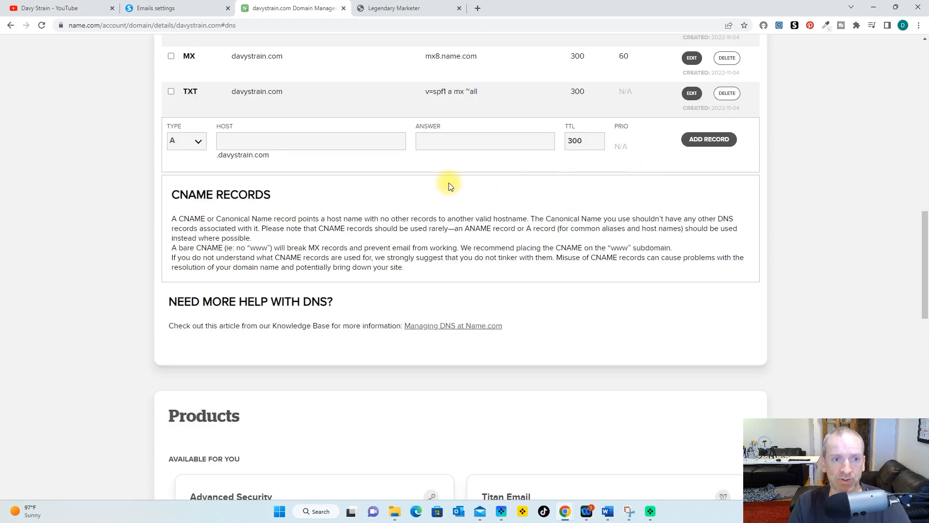
scroll(435, 183, "up", 6)
scroll(435, 183, "up", 3)
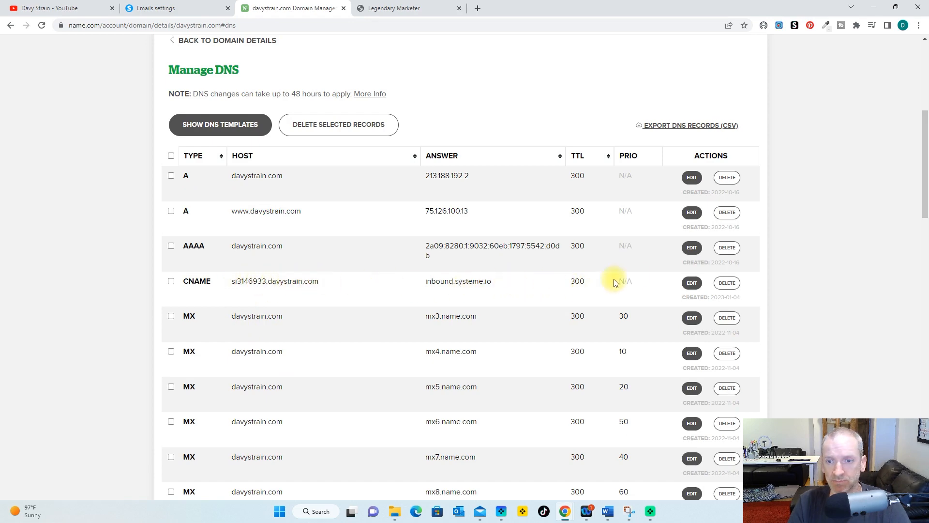
Start another CNAME record with host systemeio1._domainkey, copied from the second record in Systeme.io's instructions
scroll(560, 319, "down", 11)
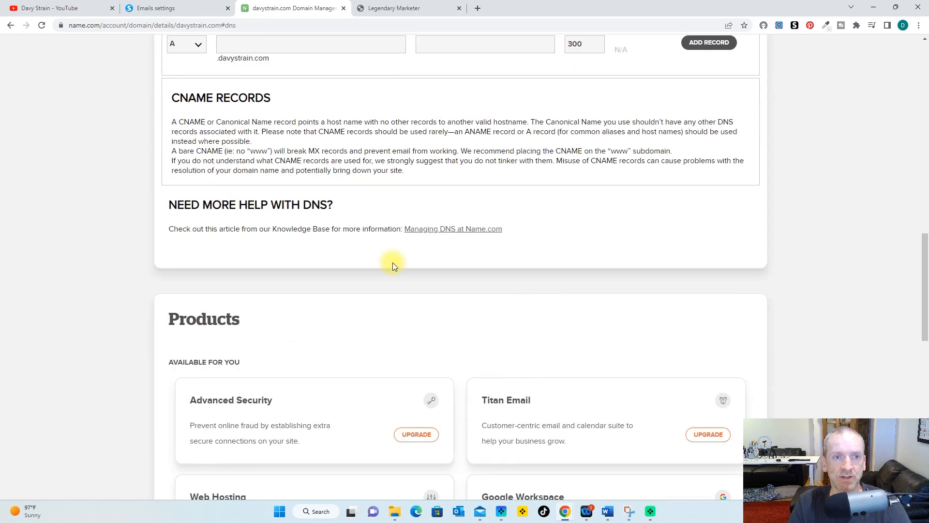
scroll(339, 223, "up", 2)
left_click(199, 144)
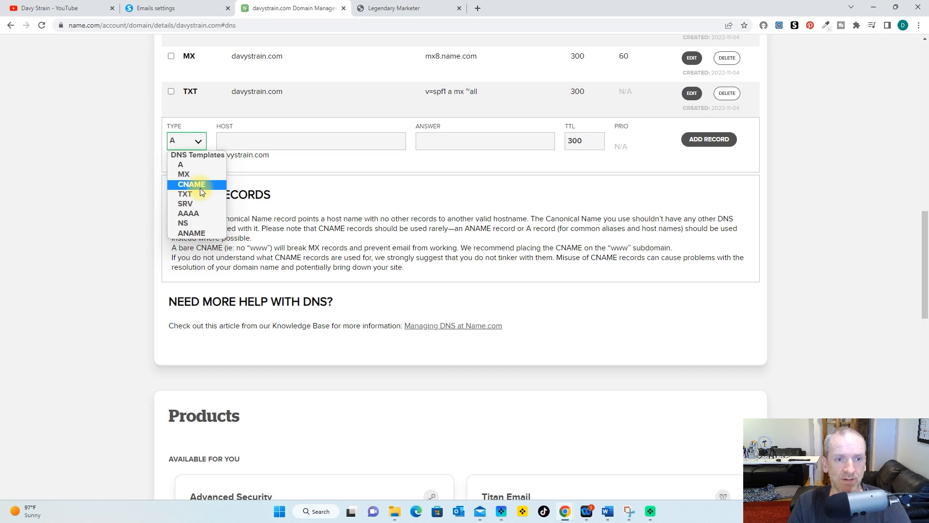
left_click(200, 188)
left_click(192, 7)
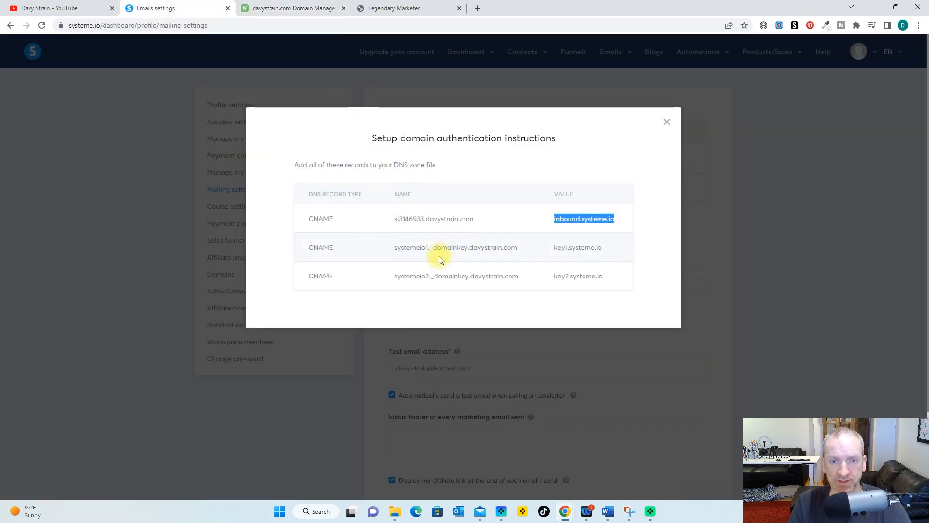
left_click_drag(467, 248, 396, 248)
right_click(397, 247)
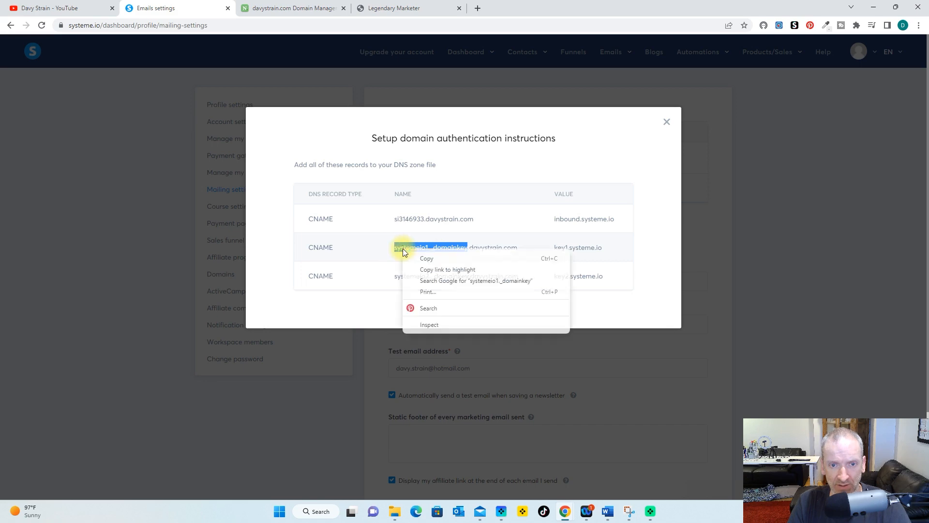
left_click(416, 260)
left_click(271, 6)
right_click(259, 141)
left_click(305, 220)
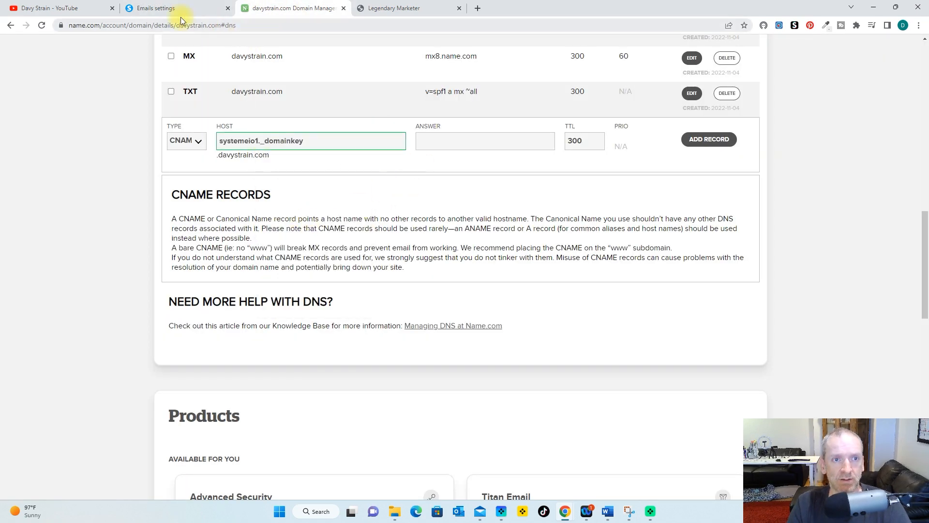
Set the second record's answer to key1.systeme.io, copied from Systeme.io, and add the record
left_click(165, 8)
left_click_drag(605, 250, 553, 251)
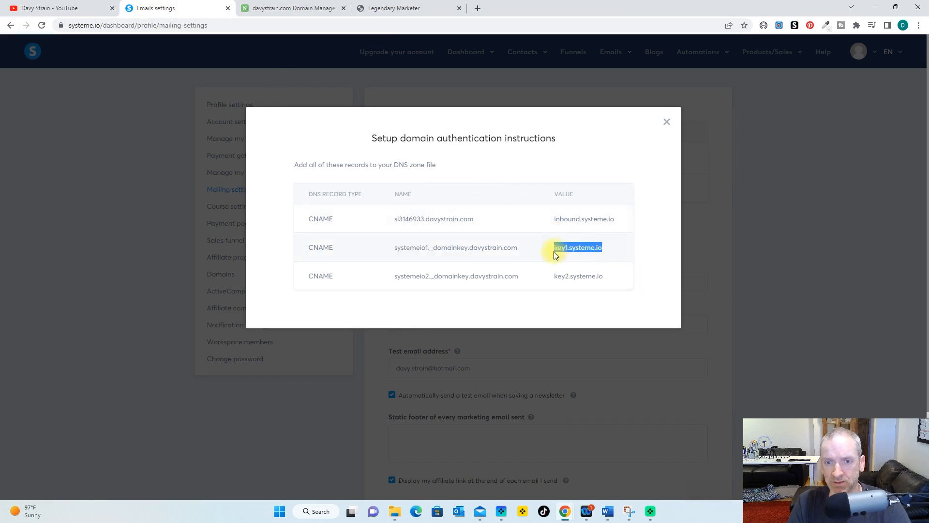
right_click(561, 251)
left_click(586, 264)
left_click(293, 8)
left_click(450, 141)
right_click(446, 143)
left_click(474, 214)
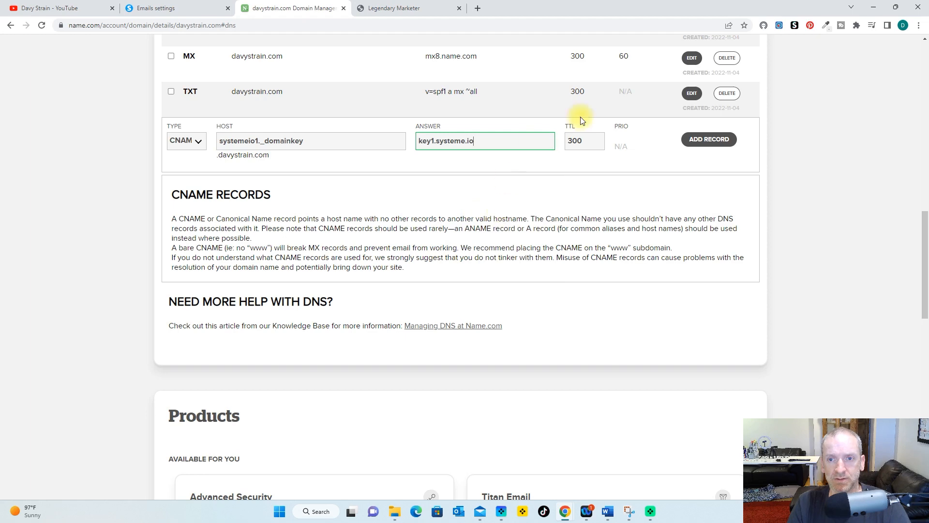
left_click(713, 146)
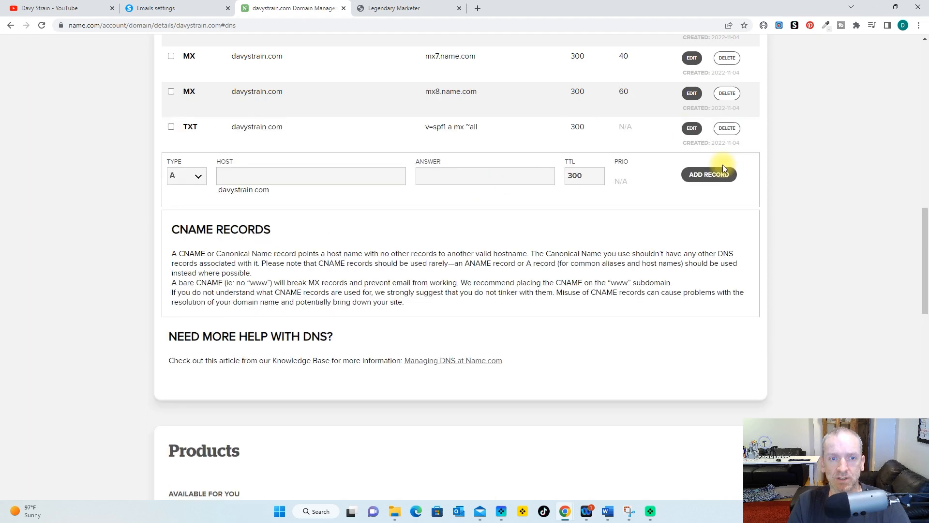
Start a third CNAME record with host systemeio2._domainkey, copied from the last record in Systeme.io's authentication instructions
left_click(155, 8)
left_click_drag(466, 276, 394, 277)
right_click(404, 277)
left_click(426, 284)
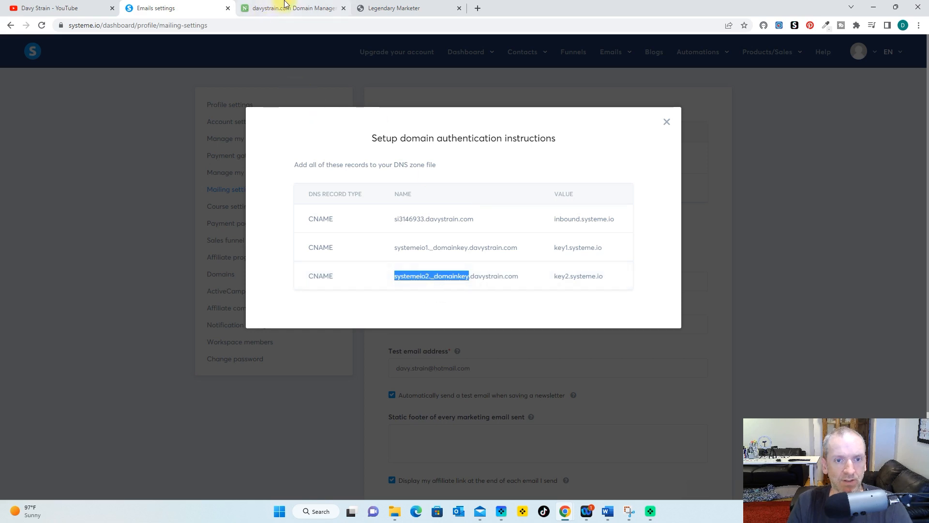
left_click(261, 8)
left_click(203, 175)
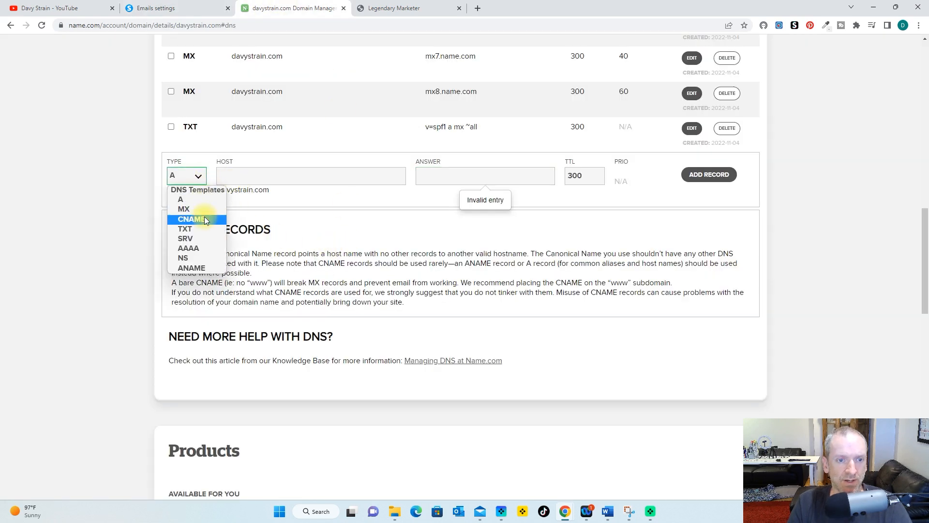
left_click(204, 216)
right_click(225, 176)
left_click(260, 252)
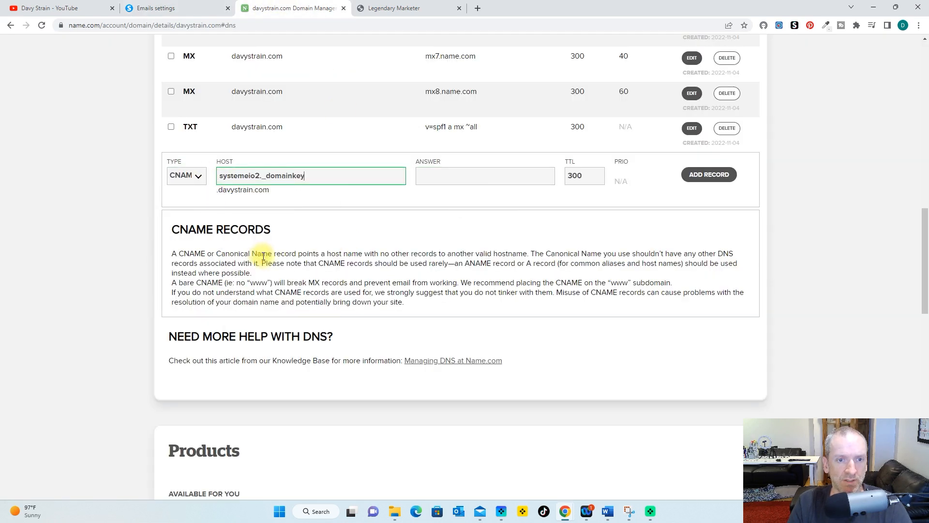
Set the third record's answer to key2.systeme.io, copied from Systeme.io, add the record and review the CNAME entries in the DNS list
left_click(196, 6)
left_click_drag(611, 278, 554, 277)
right_click(561, 277)
left_click(581, 285)
left_click(293, 8)
right_click(430, 179)
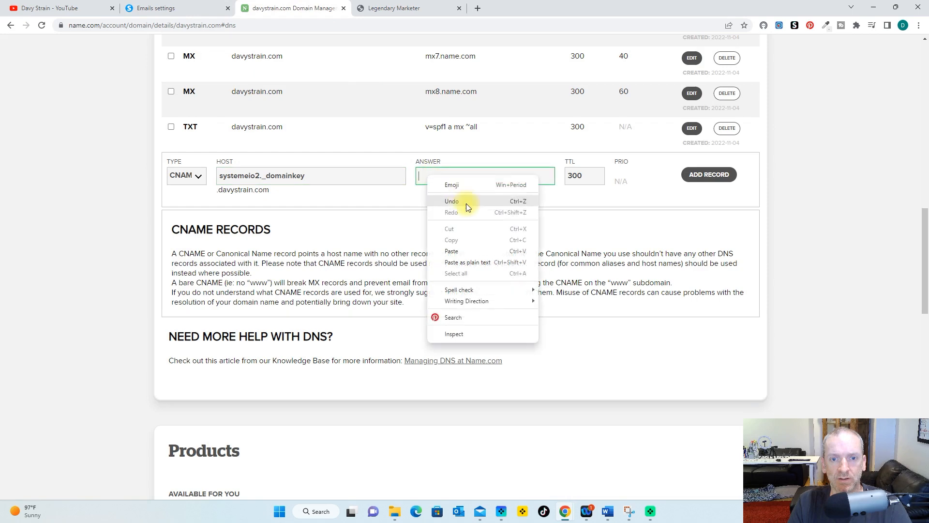
left_click(453, 251)
left_click(709, 174)
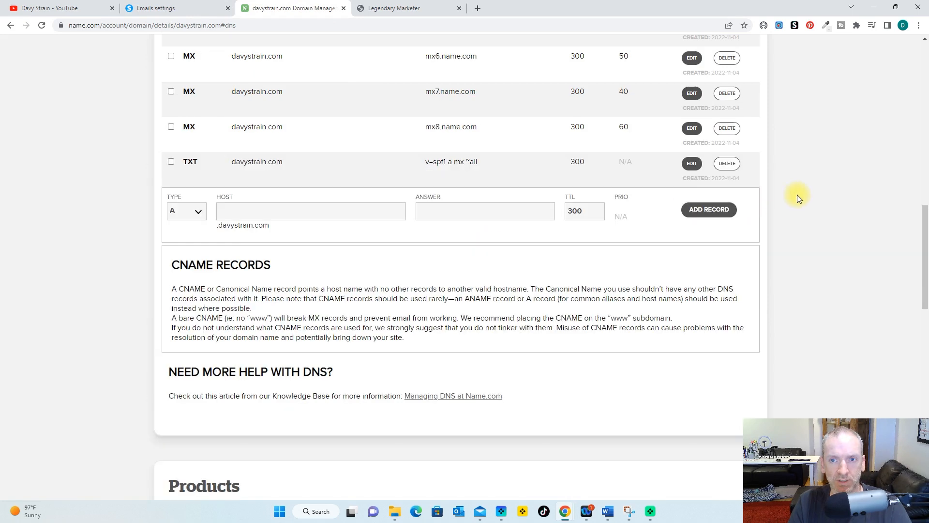
scroll(797, 193, "up", 6)
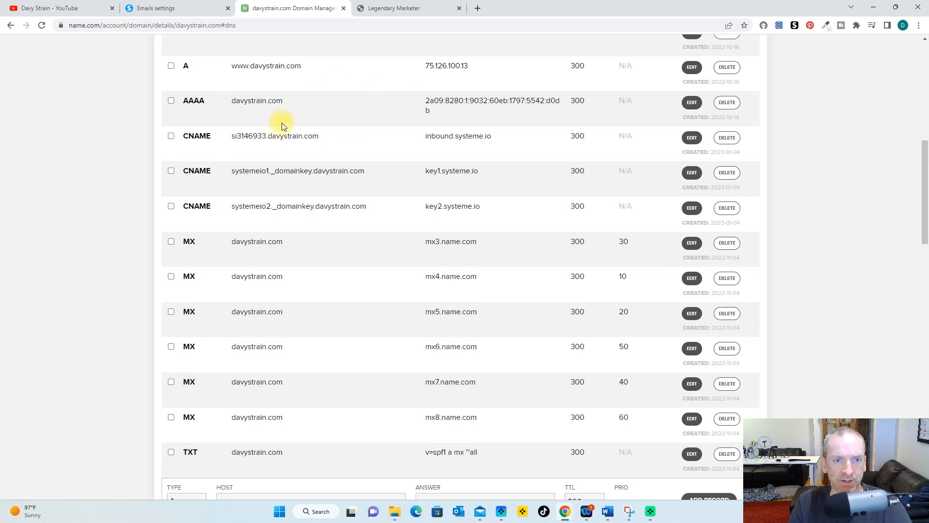
left_click_drag(193, 138, 465, 207)
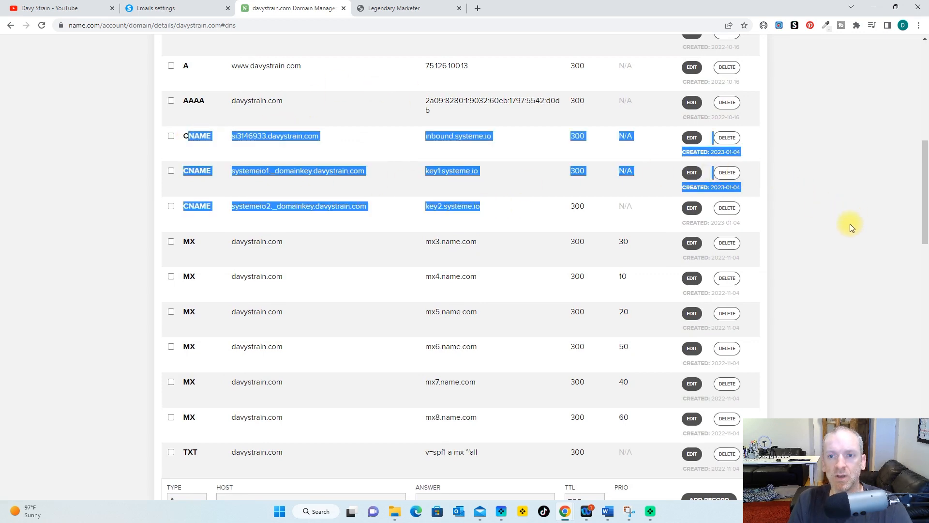
left_click(411, 232)
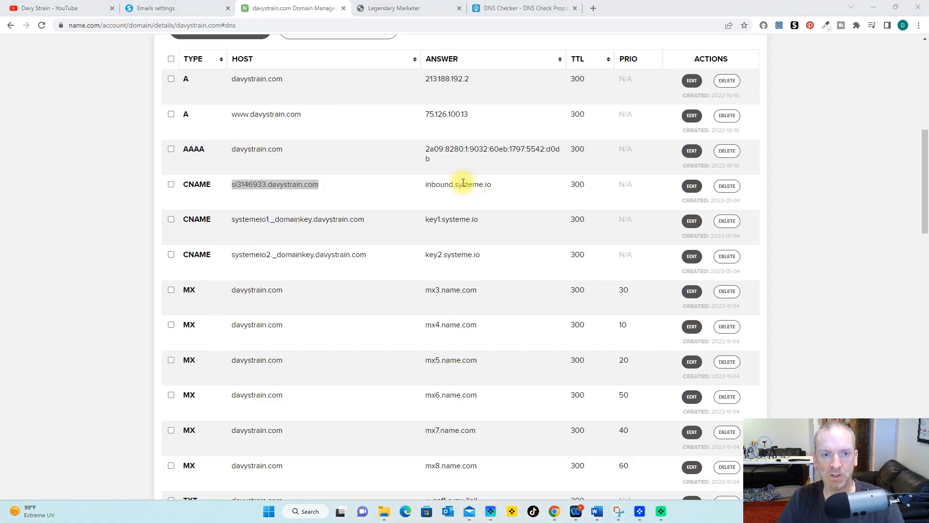
Copy the full host name of the si3146933 record and check its CNAME propagation in DNS Checker
left_click(324, 185)
left_click_drag(324, 188, 232, 185)
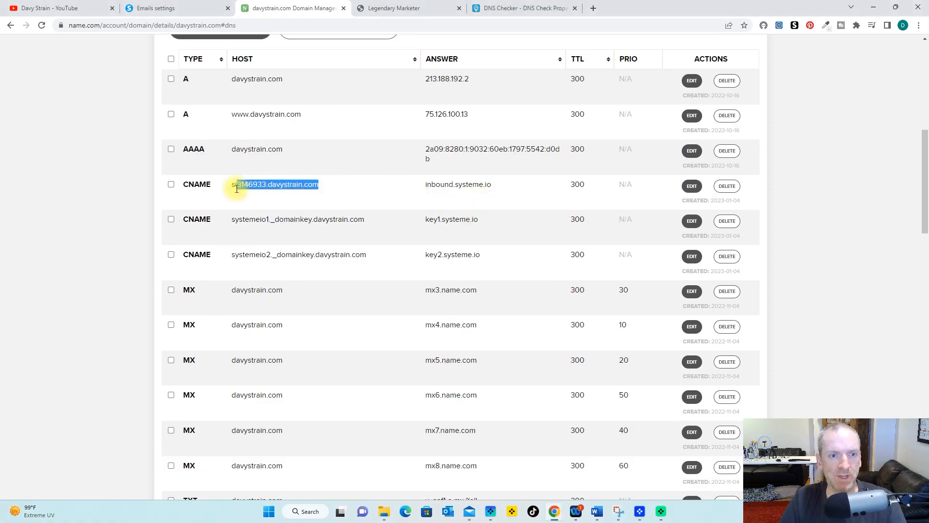
left_click(527, 14)
right_click(174, 140)
left_click(190, 213)
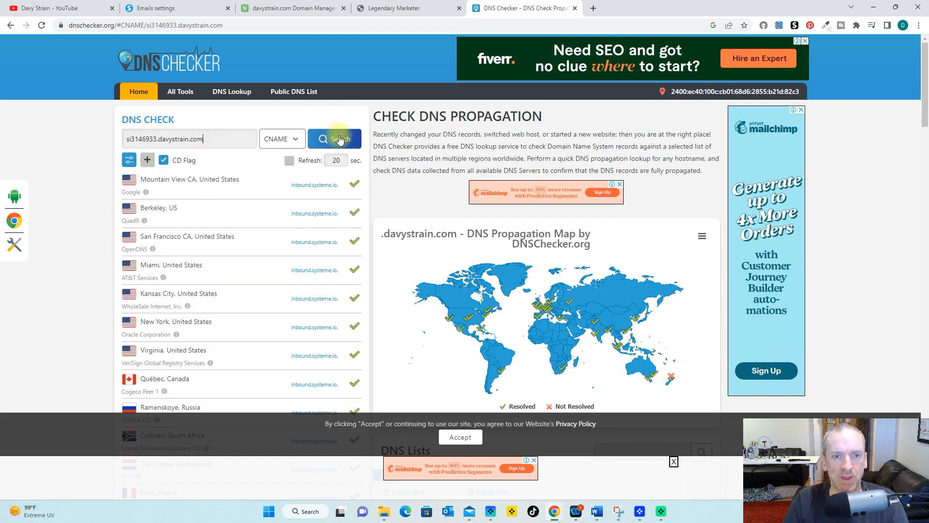
left_click(296, 138)
left_click(296, 138)
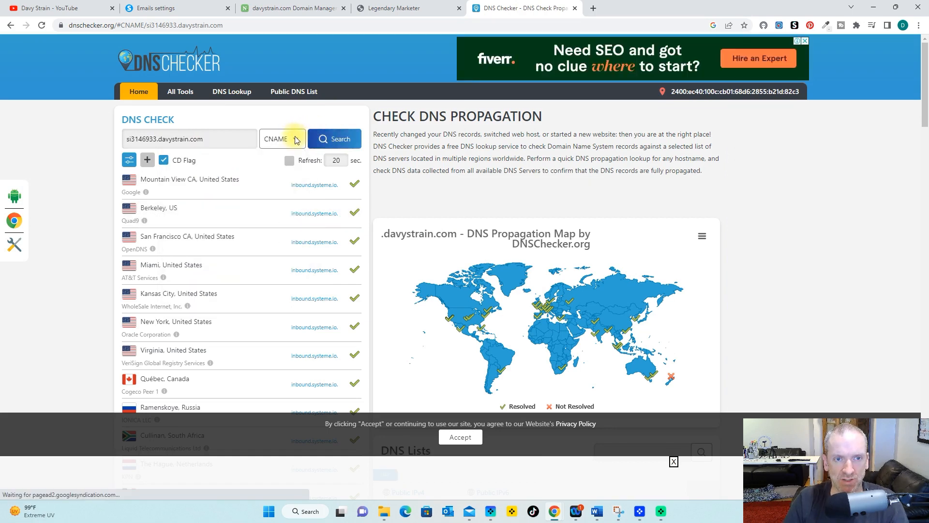
left_click(327, 145)
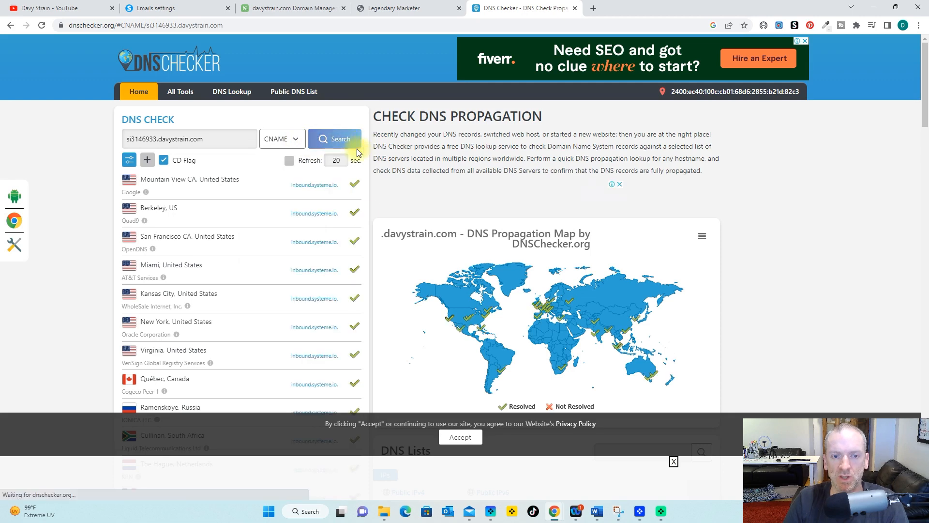
scroll(422, 255, "down", 2)
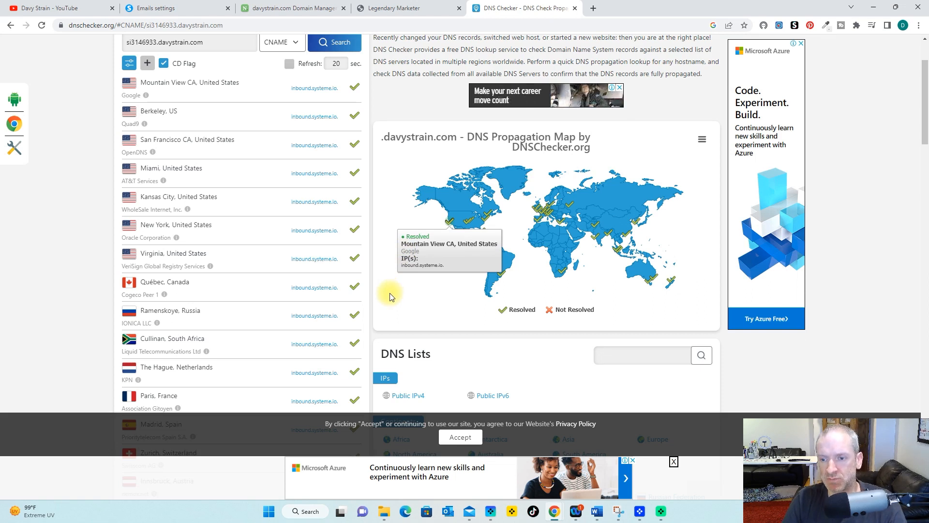
Return to Systeme.io's mailing settings and review the domain status, sender email address, sender name and test email address
left_click(297, 7)
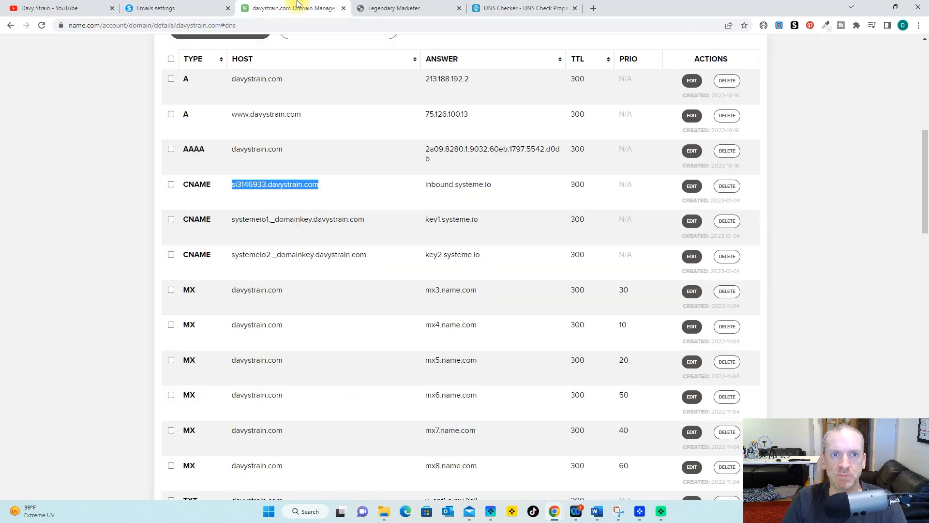
key("ctrl+shift+Tab")
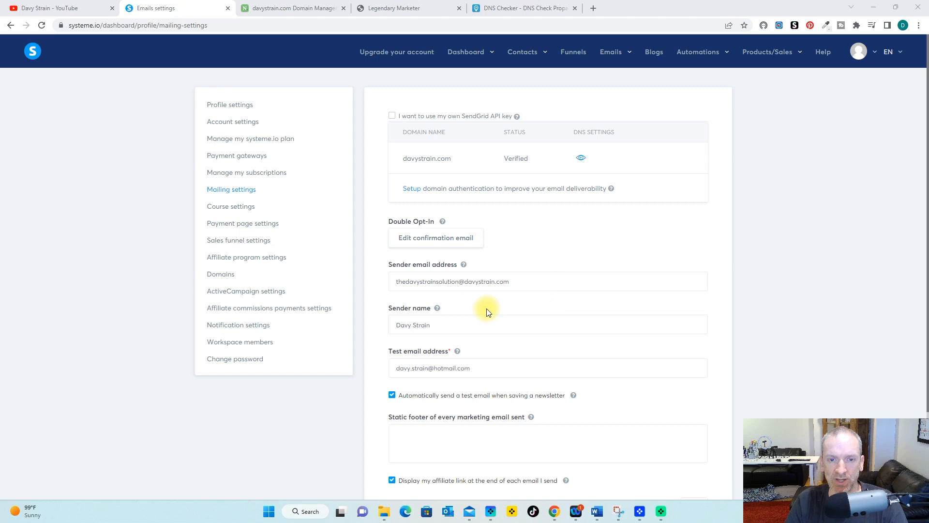
left_click_drag(509, 281, 394, 283)
left_click(465, 320)
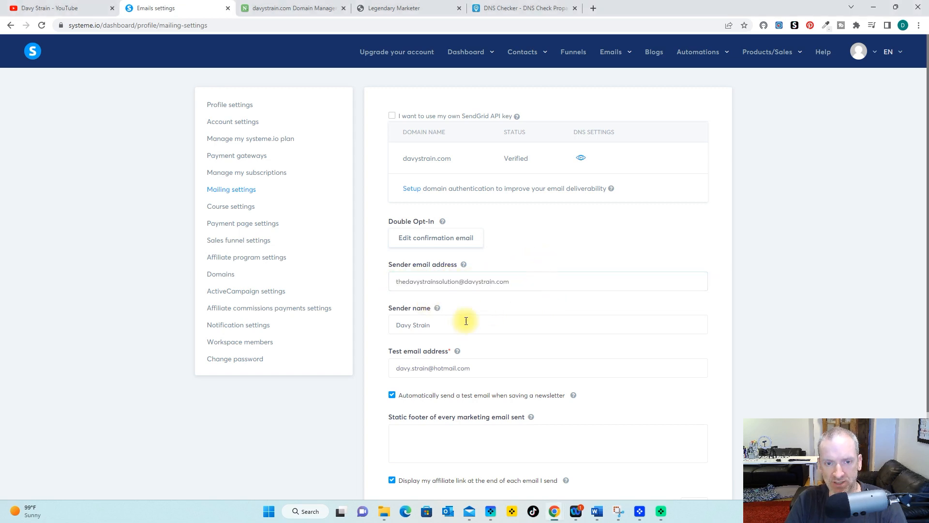
left_click_drag(448, 326, 387, 322)
left_click(518, 368)
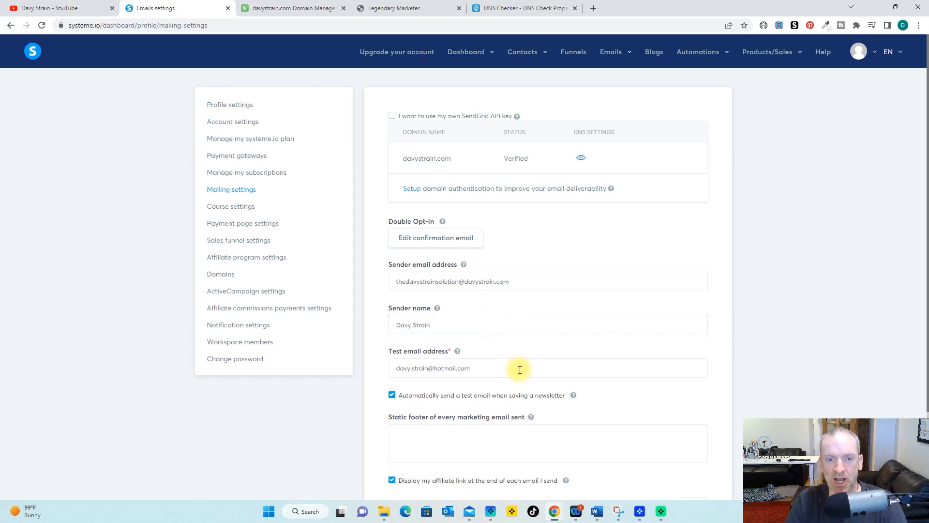
left_click_drag(496, 367, 388, 368)
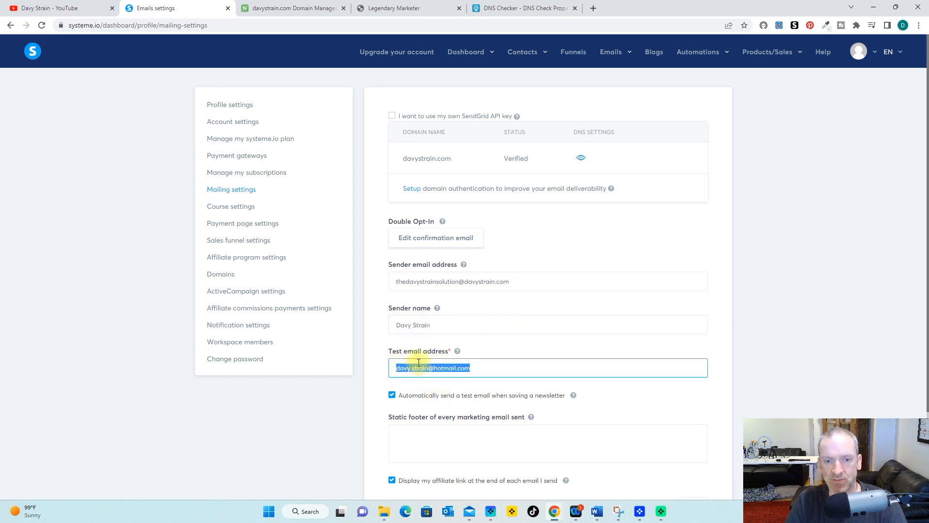
left_click(498, 350)
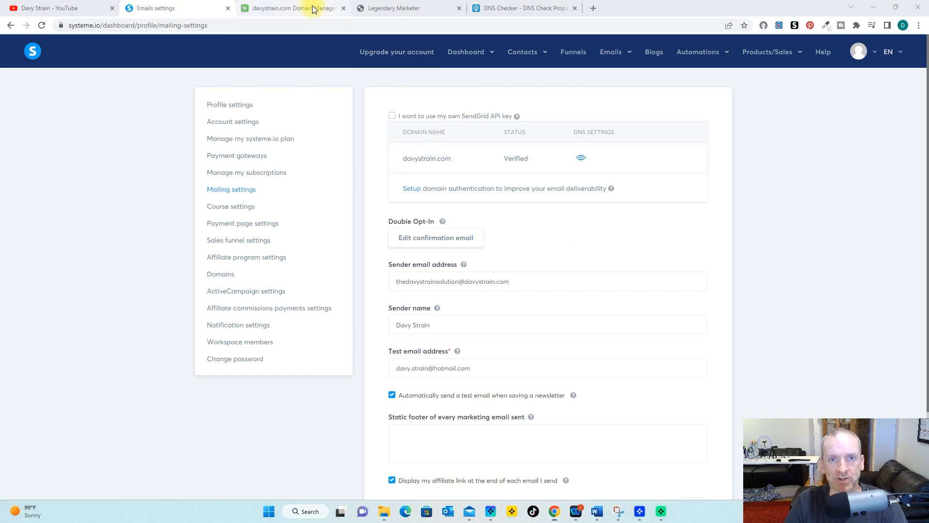
Switch to Name.com and open the email forwarding settings for the owner's domain
left_click(293, 8)
scroll(598, 220, "up", 1)
scroll(601, 220, "up", 8)
left_click(168, 103)
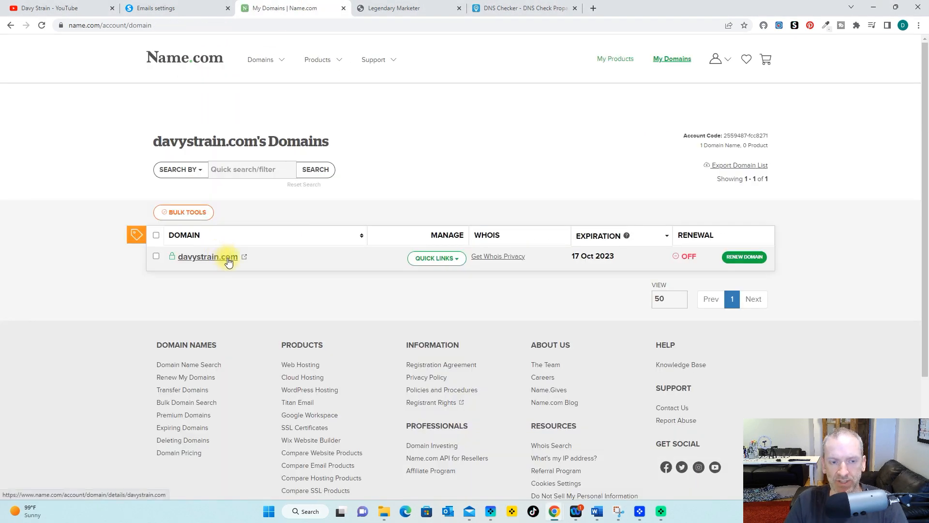
left_click(227, 258)
scroll(455, 376, "down", 3)
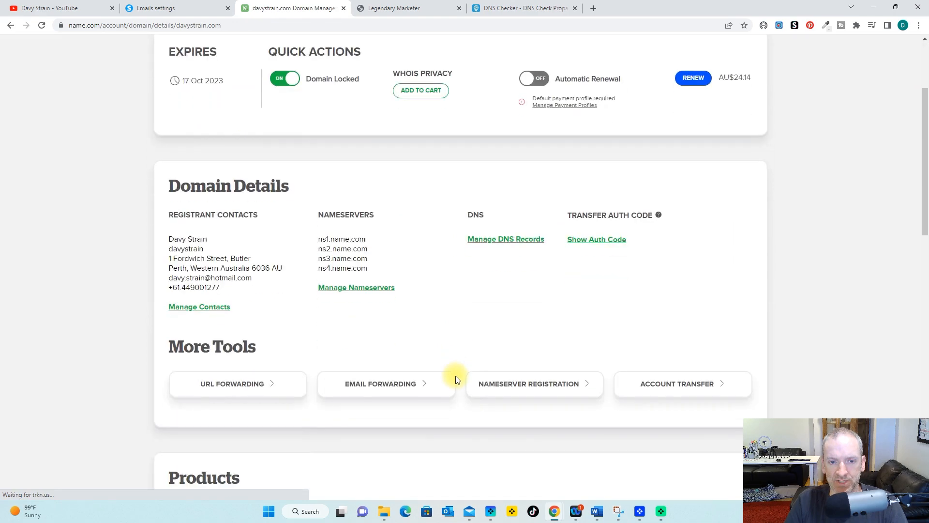
left_click(417, 385)
Fill in the new forwarding record's email with the part before the @ of Systeme.io's sender address
left_click(255, 280)
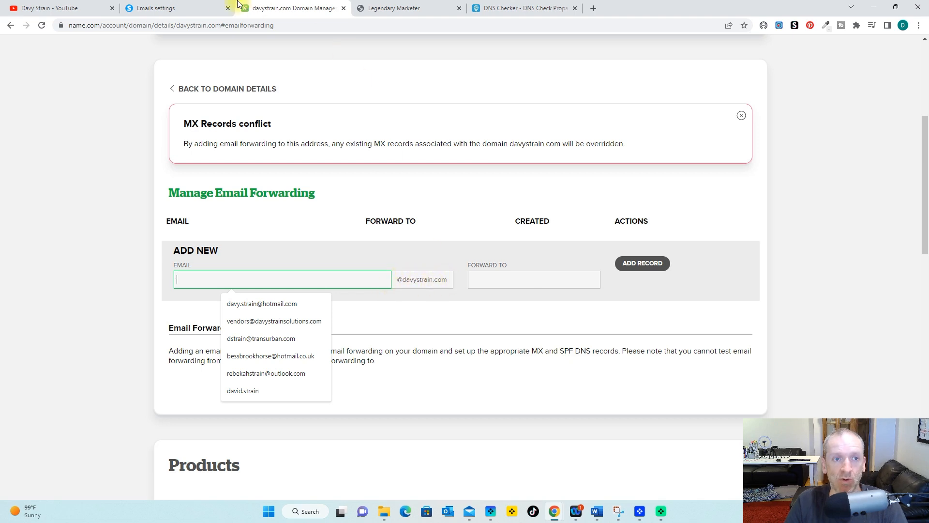
left_click(208, 7)
double_click(409, 283)
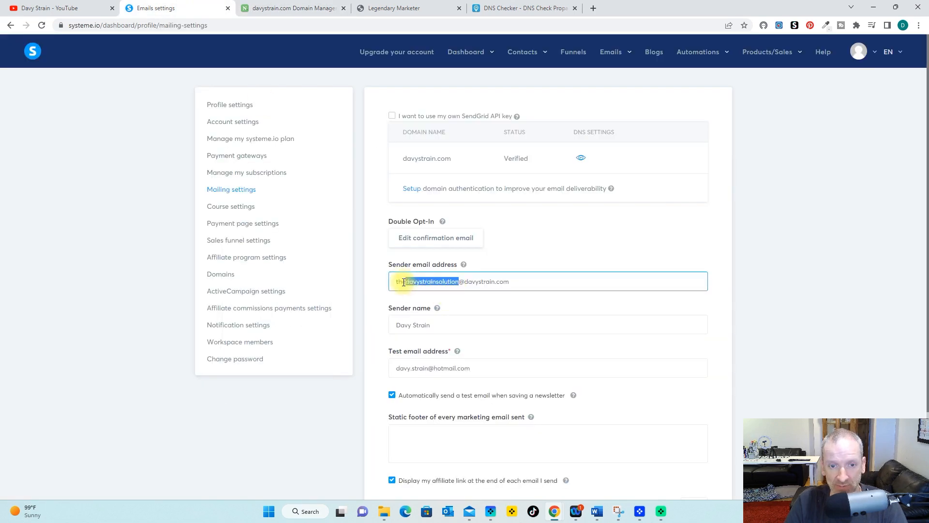
right_click(405, 282)
left_click(434, 318)
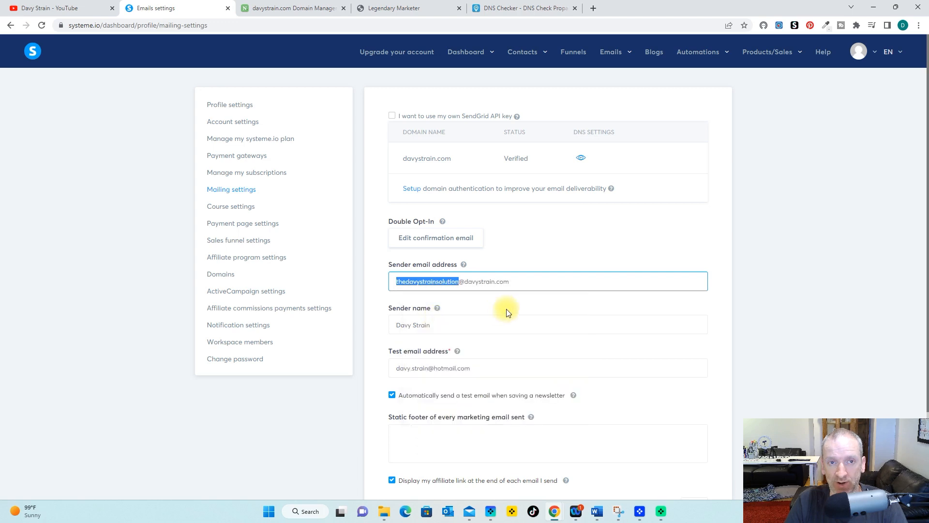
left_click(295, 9)
right_click(214, 279)
left_click(249, 335)
Enter the owner's Outlook address as the forwarding destination, add the record and check both addresses in the forwarding list
left_click(501, 283)
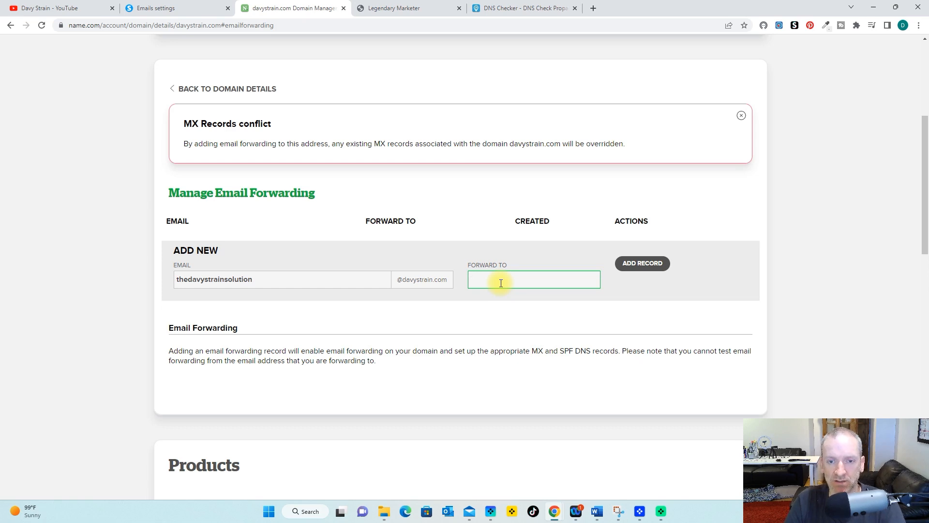
key("ctrl+v")
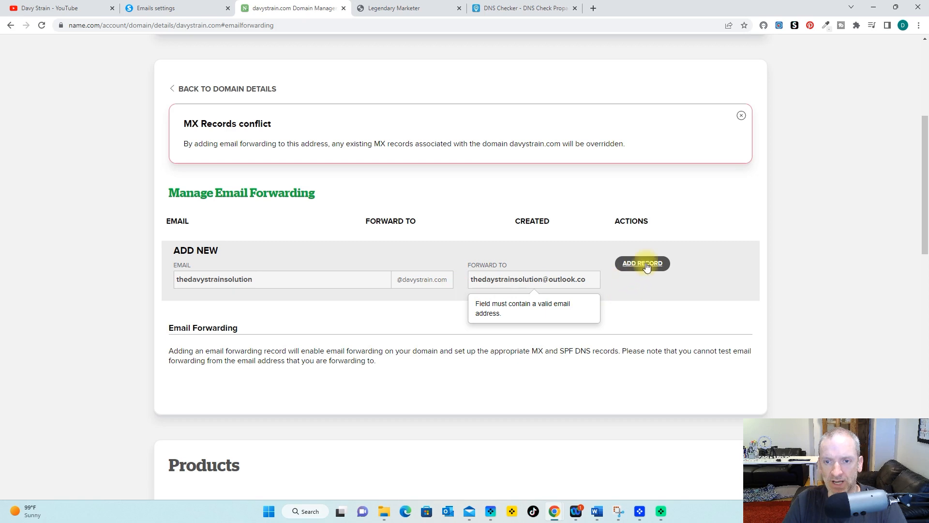
left_click(673, 267)
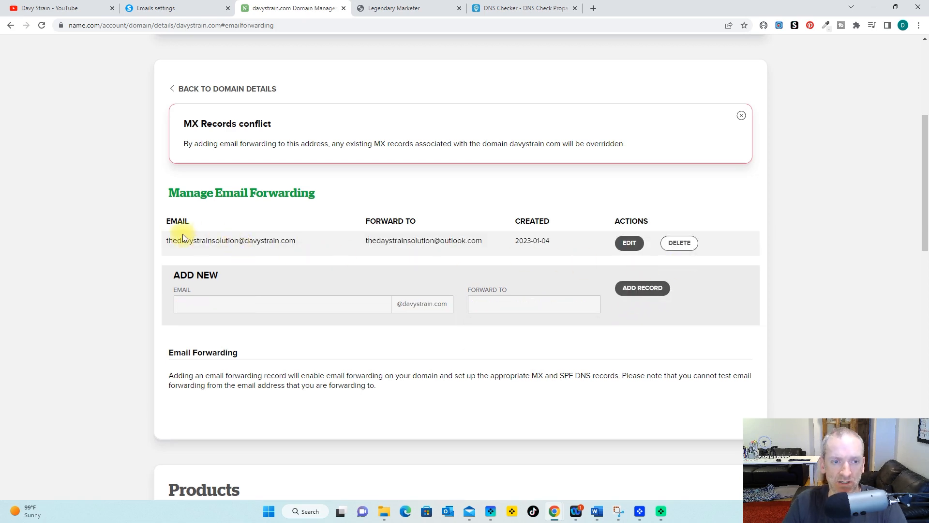
triple_click(171, 239)
left_click_drag(365, 240, 480, 239)
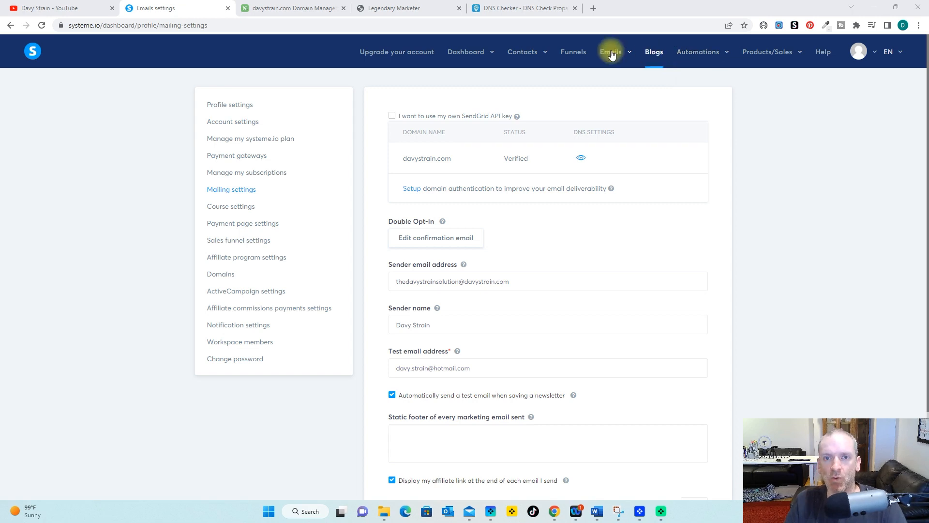
Look at the funnels list in Systeme.io and open the email campaigns list
left_click(573, 52)
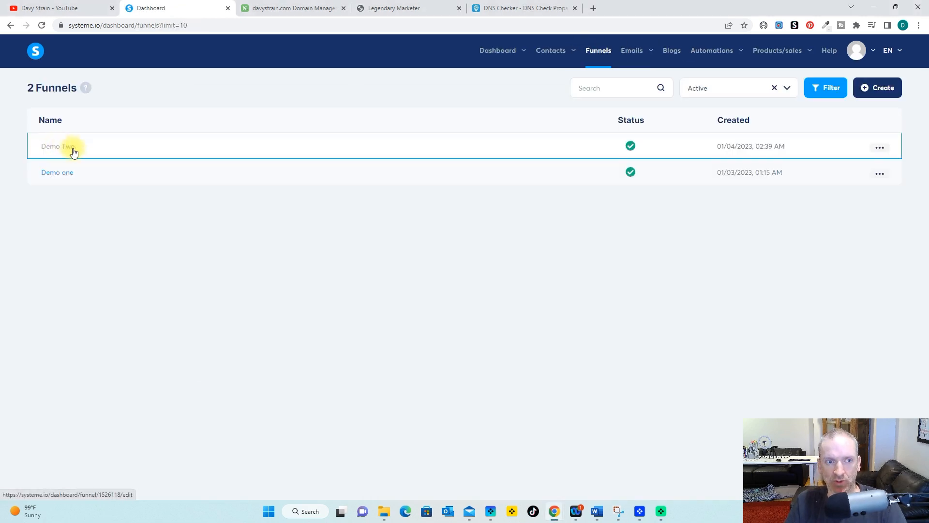
mouse_move(649, 62)
left_click(636, 91)
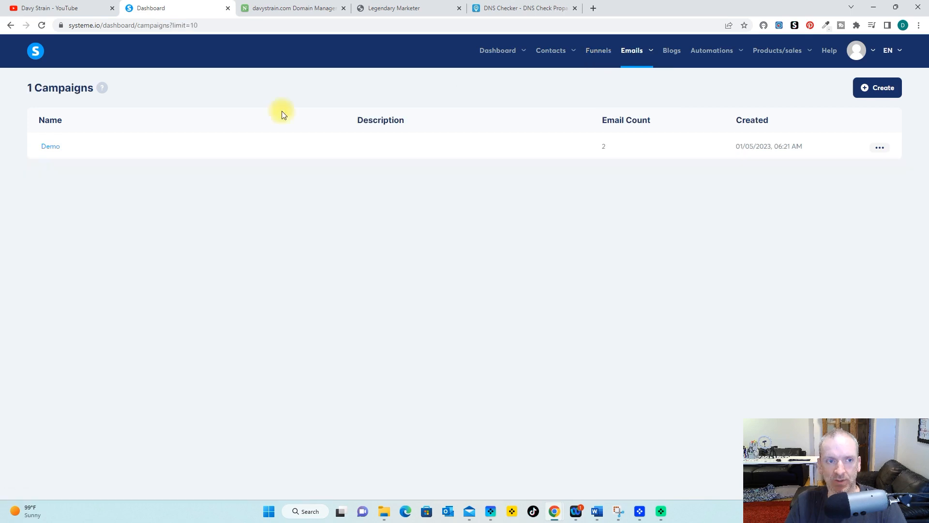